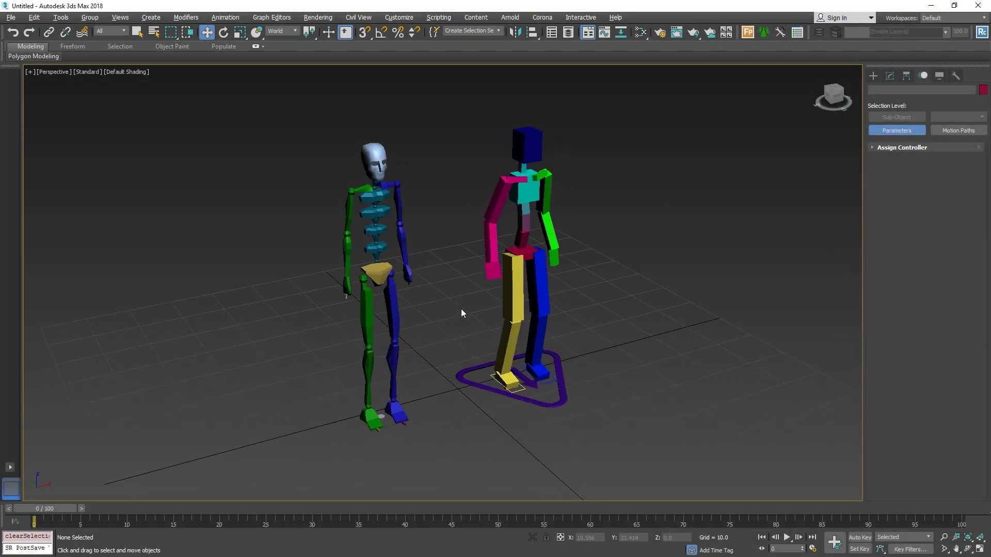
- Examine the Biped skeleton's structure settings and the CAT spine's Layer Manager controls
scroll(445, 286, "up", 2)
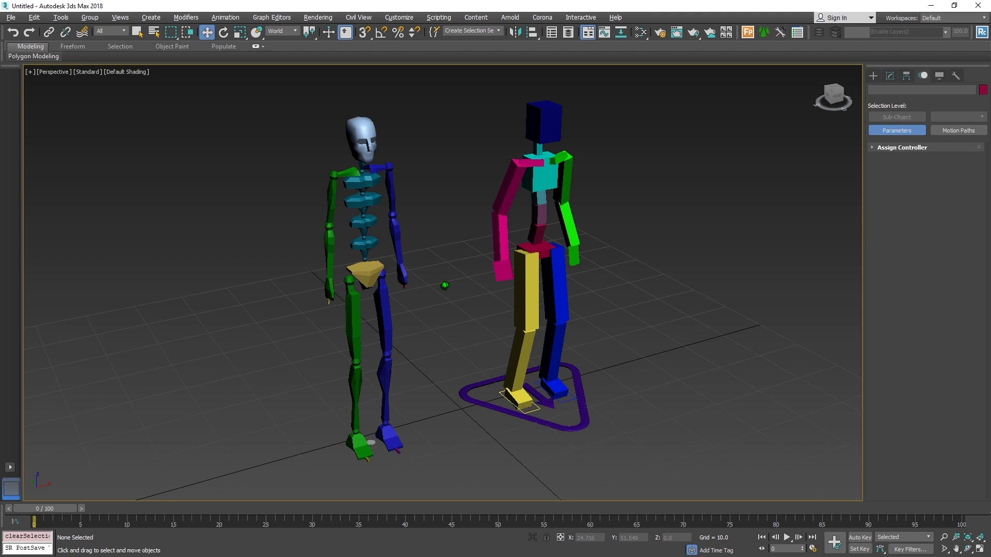
middle_click_drag(445, 283, 447, 290)
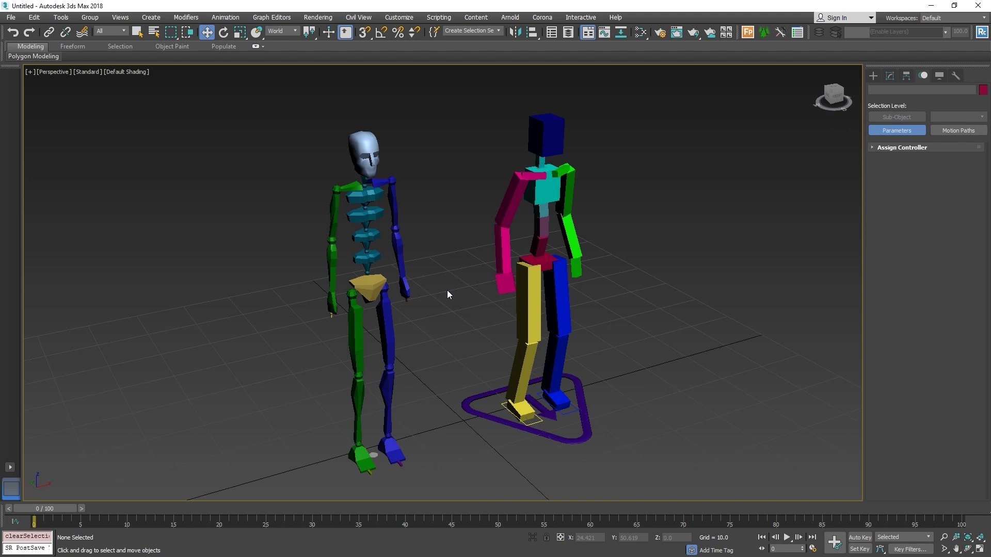
left_click(366, 237)
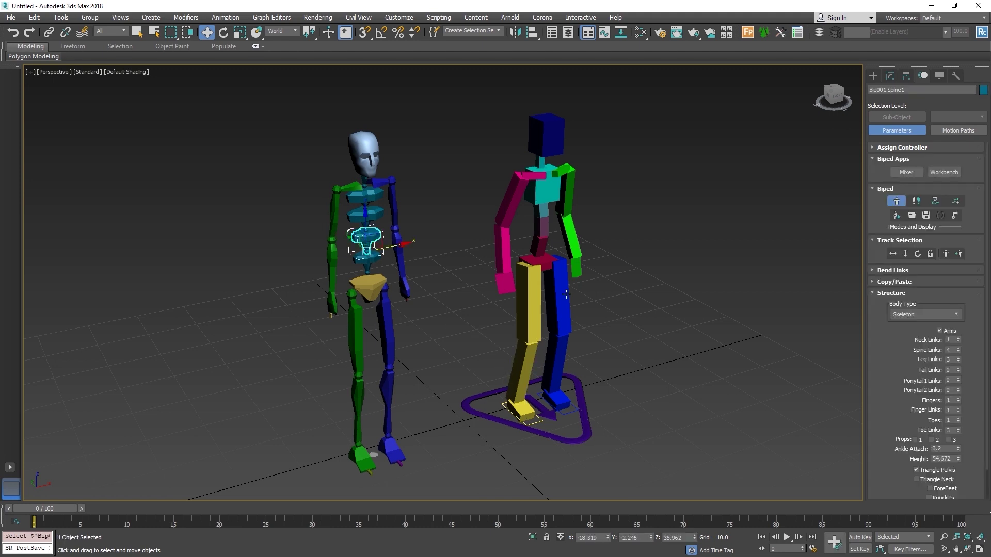
left_click(957, 352)
left_click(957, 352)
left_click(958, 348)
left_click(957, 348)
left_click(542, 254)
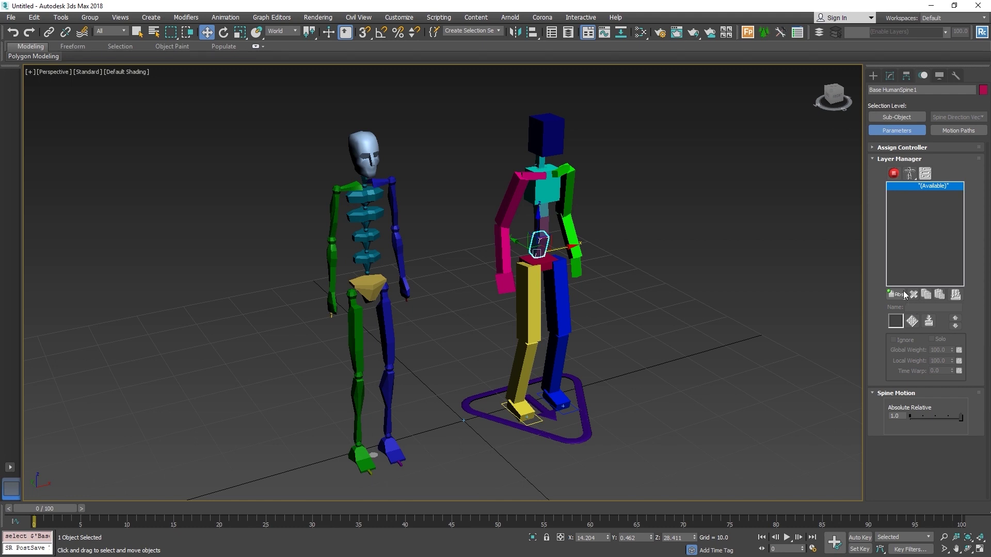
left_click(901, 295)
left_click_drag(901, 295, 902, 323)
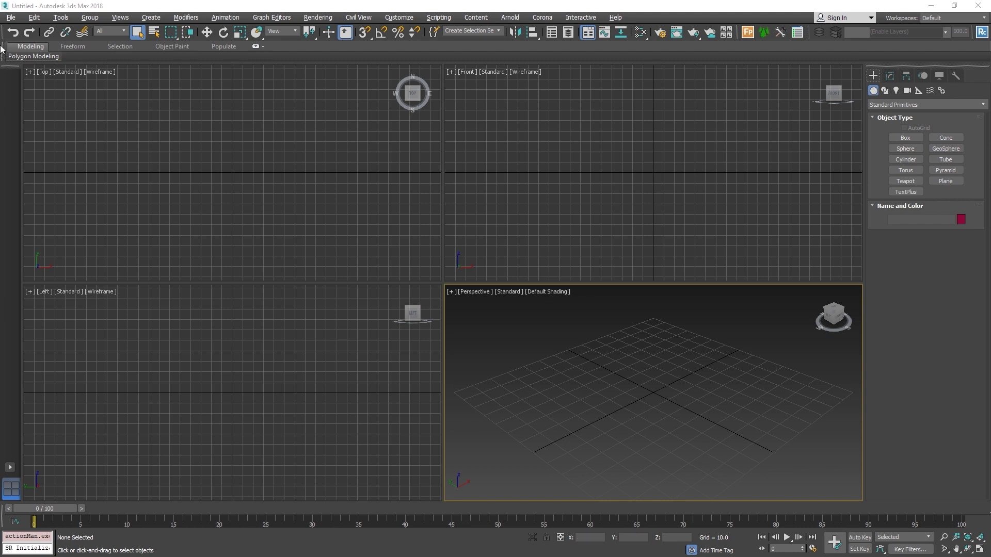
- Open Biped_001.max from the Subscene_Biped_CAT\Biped folder and look over the rig
left_click(10, 17)
left_click(23, 59)
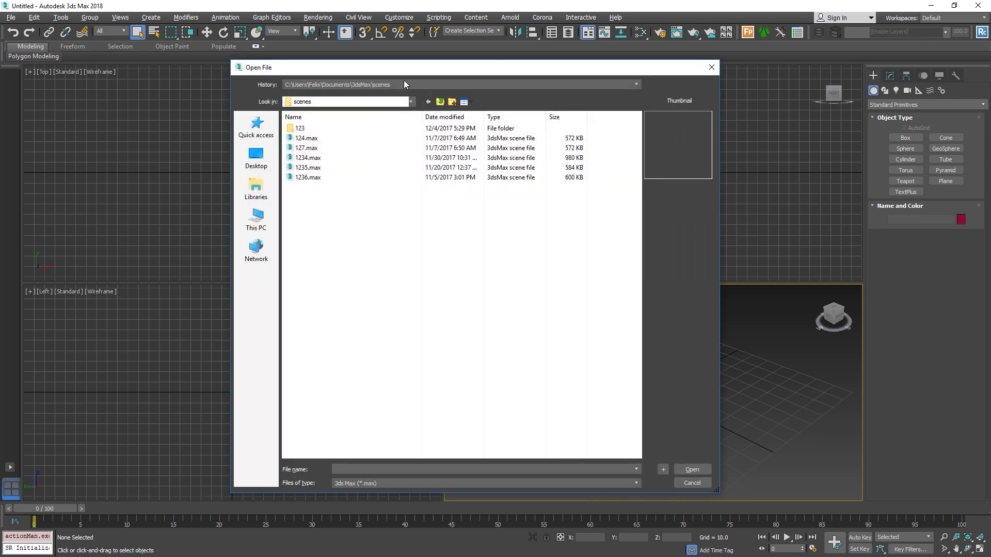
left_click(403, 84)
left_click(401, 101)
double_click(328, 132)
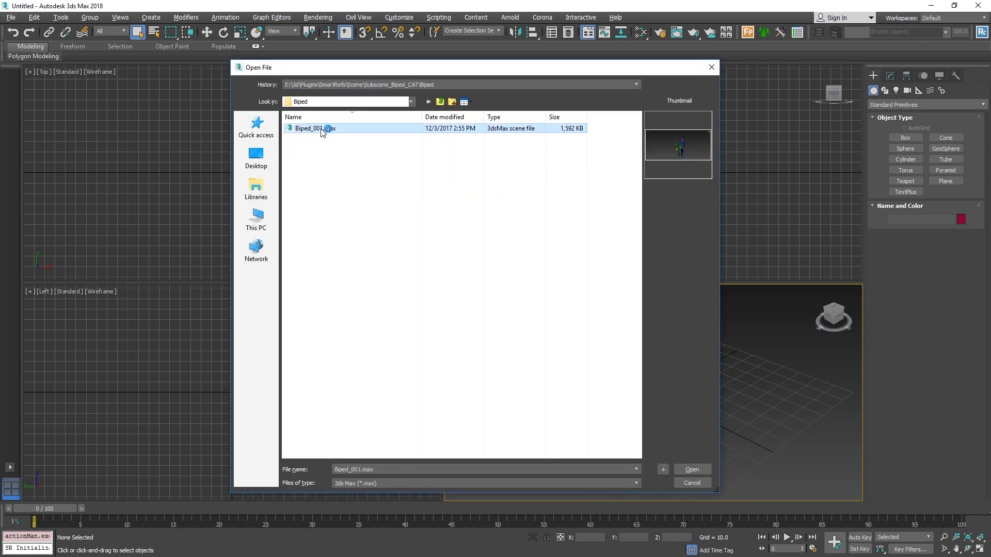
middle_click_drag(564, 338, 571, 313)
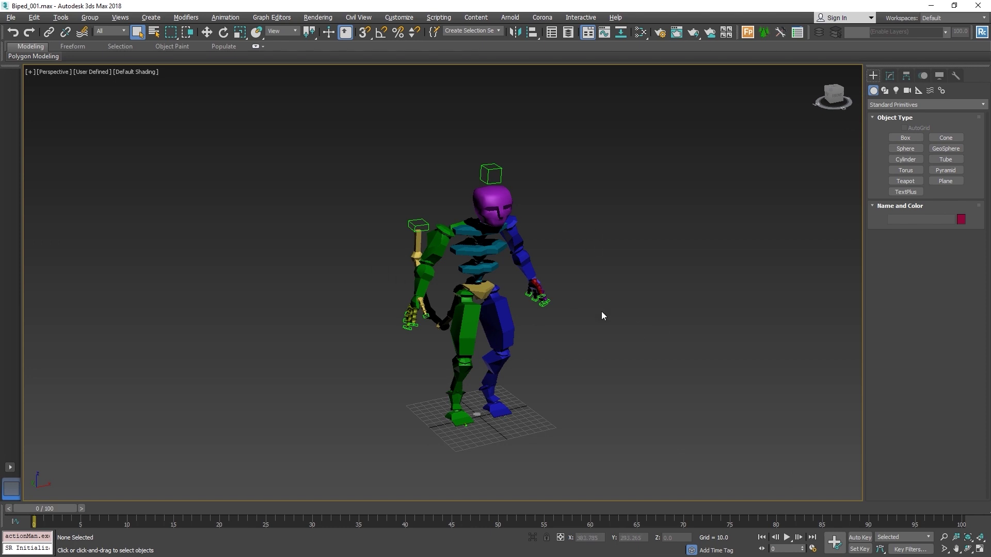
middle_click_drag(639, 336, 638, 350)
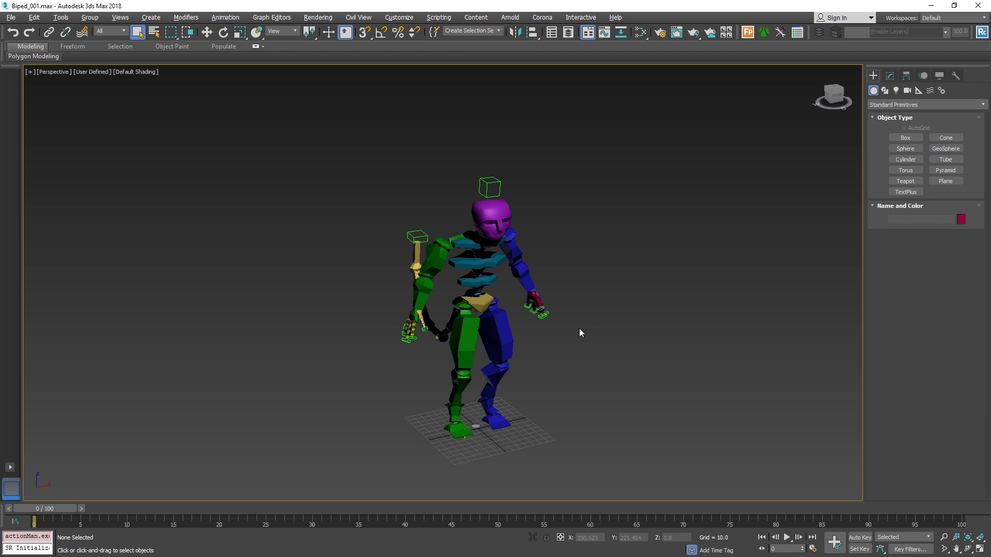
- Reset the program to an empty scene
left_click(10, 17)
left_click(20, 48)
left_click(466, 302)
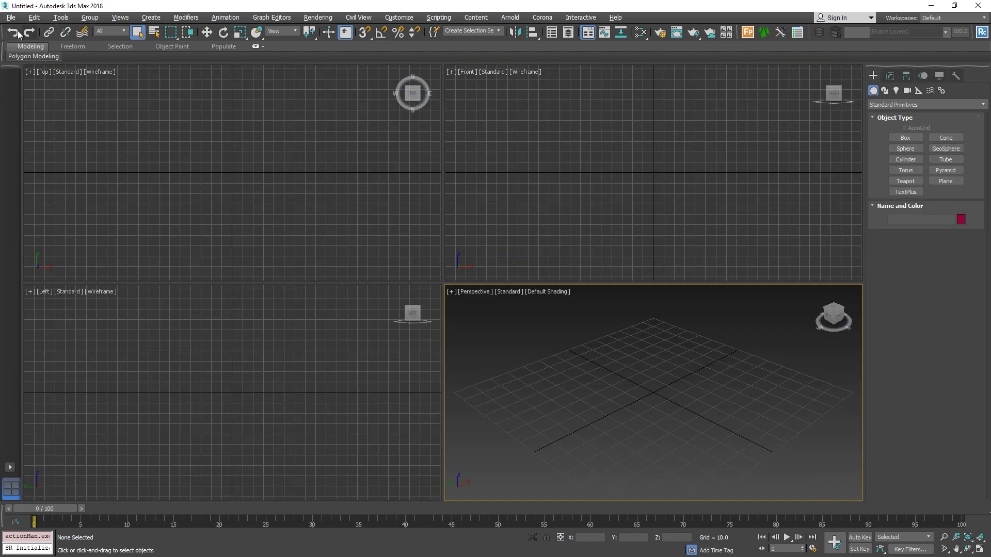
- Add Biped_001.max as a reference to the empty scene with SmartRefs
left_click(11, 17)
mouse_move(62, 195)
left_click(149, 196)
left_click(110, 165)
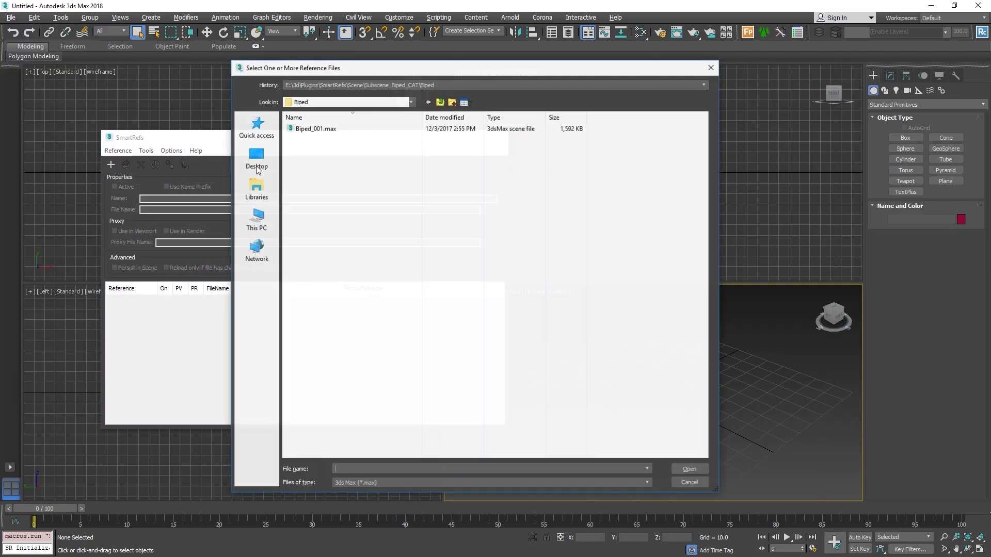
double_click(332, 133)
- Maximize the Perspective viewport and close the SmartRefs window to show the referenced rig
middle_click_drag(635, 380, 635, 396)
key("alt+w")
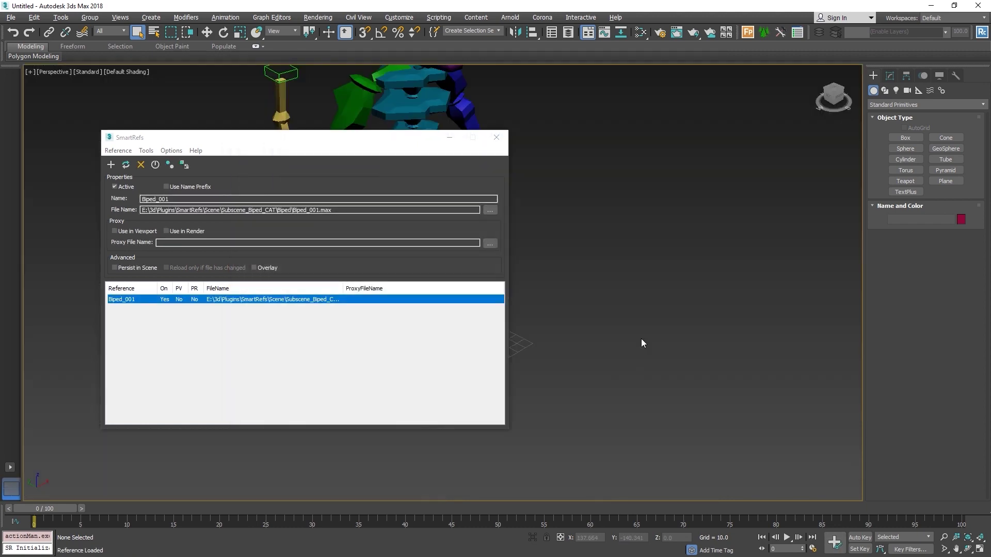
scroll(641, 338, "down", 5)
middle_click_drag(641, 339, 671, 387)
left_click(496, 137)
middle_click_drag(661, 260, 555, 234)
scroll(552, 234, "up", 2)
middle_click_drag(550, 234, 548, 159)
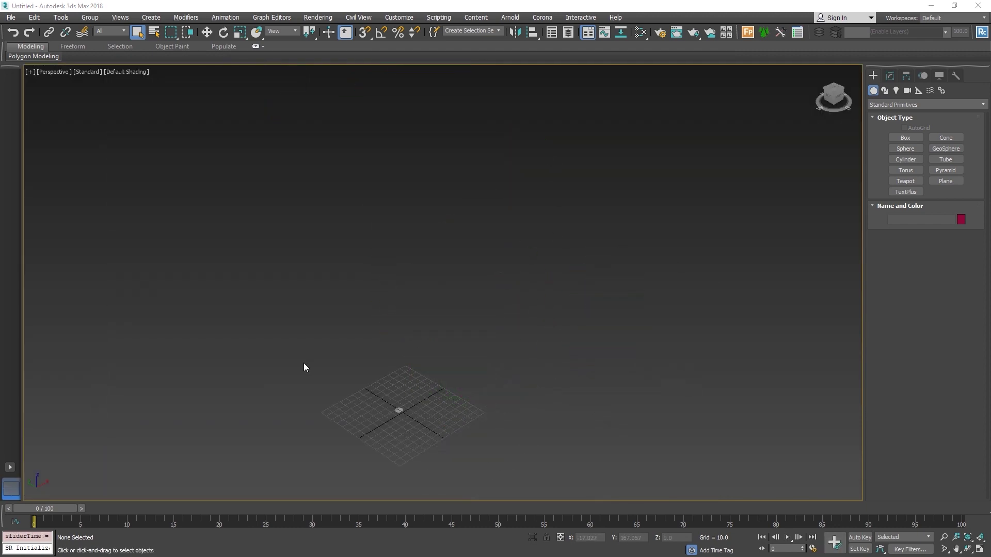
- Scrub the rig's animation to frame 97 and save the scene as Biped_Animation_001 in the Subscene_Biped_CAT\Biped folder
left_click_drag(32, 509, 919, 503)
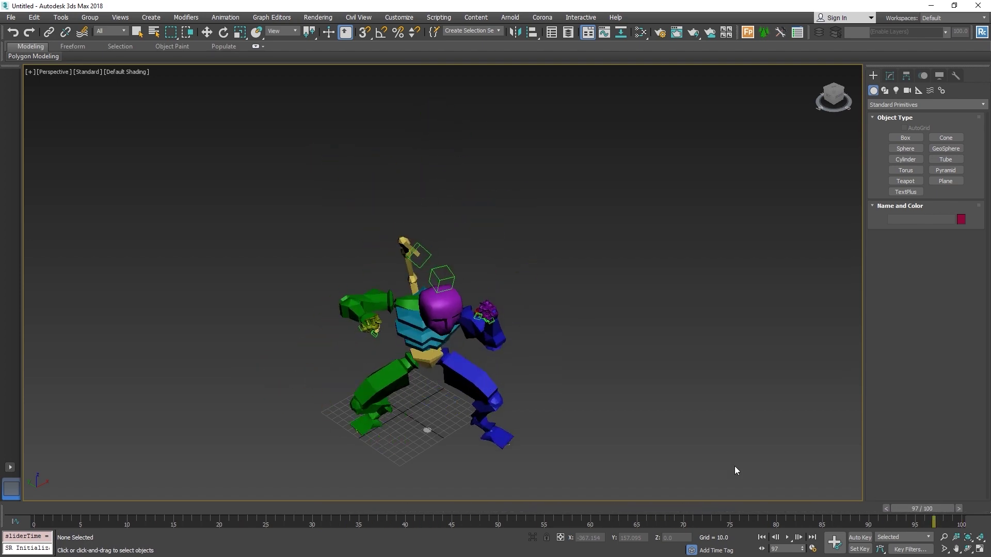
left_click(10, 17)
left_click(23, 98)
left_click(379, 85)
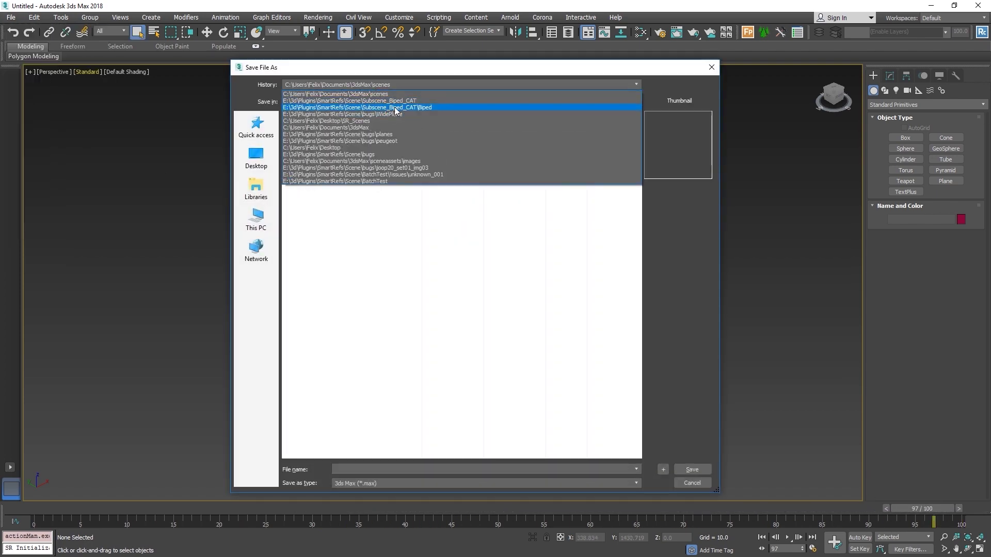
left_click(385, 107)
type("Biped_Animation_")
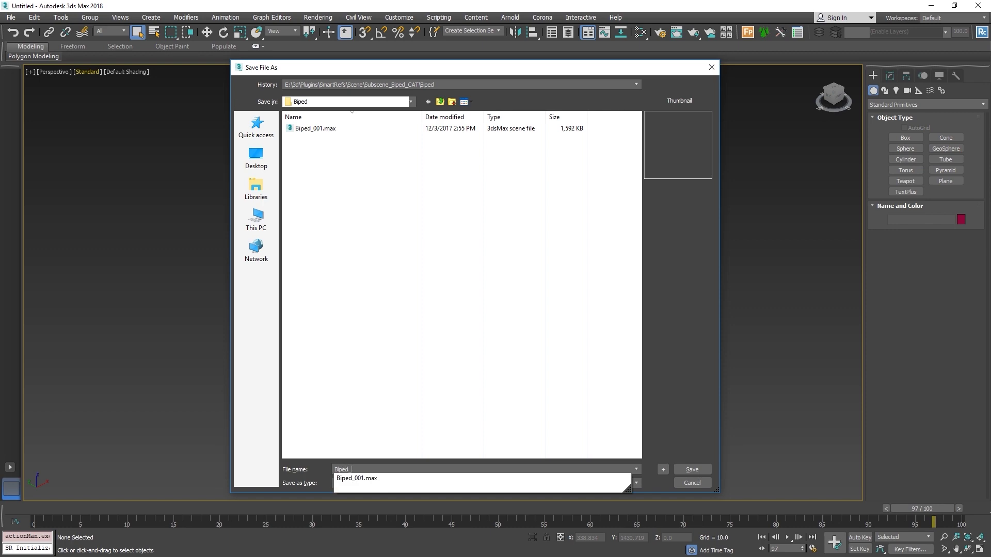
type("001")
key("Return")
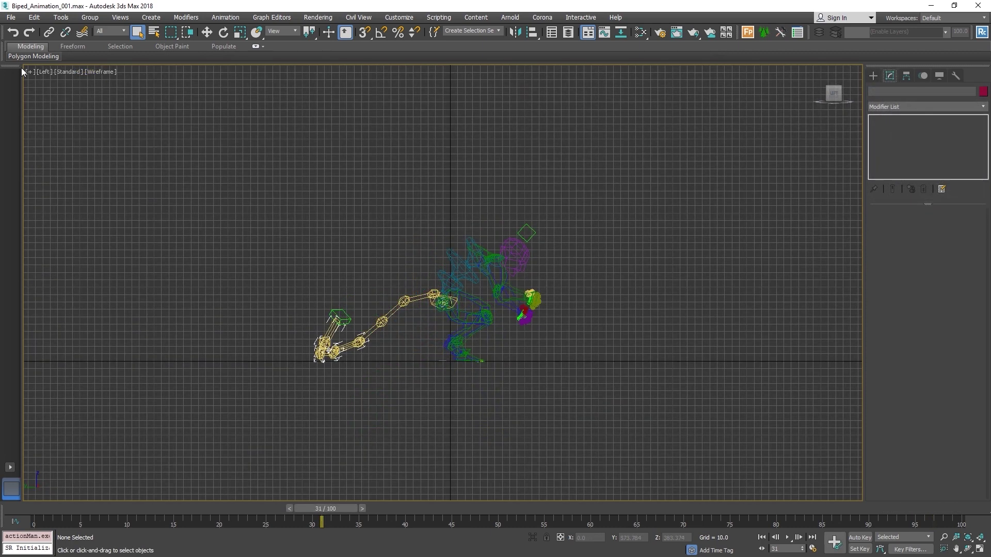
- Open Biped_002.max from the Biped folder and frame the character with its tail
left_click(11, 17)
left_click(23, 63)
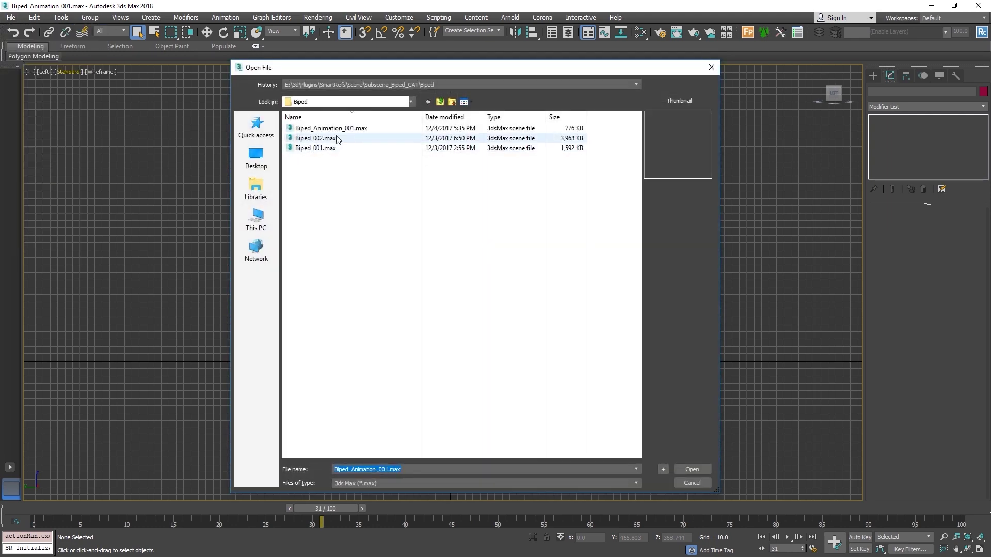
left_click(338, 139)
double_click(317, 139)
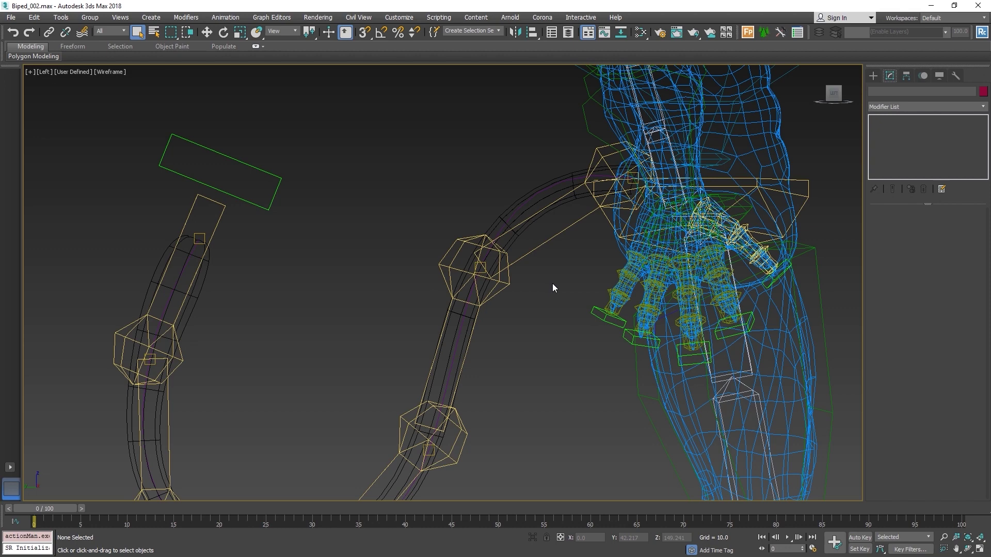
scroll(548, 284, "down", 10)
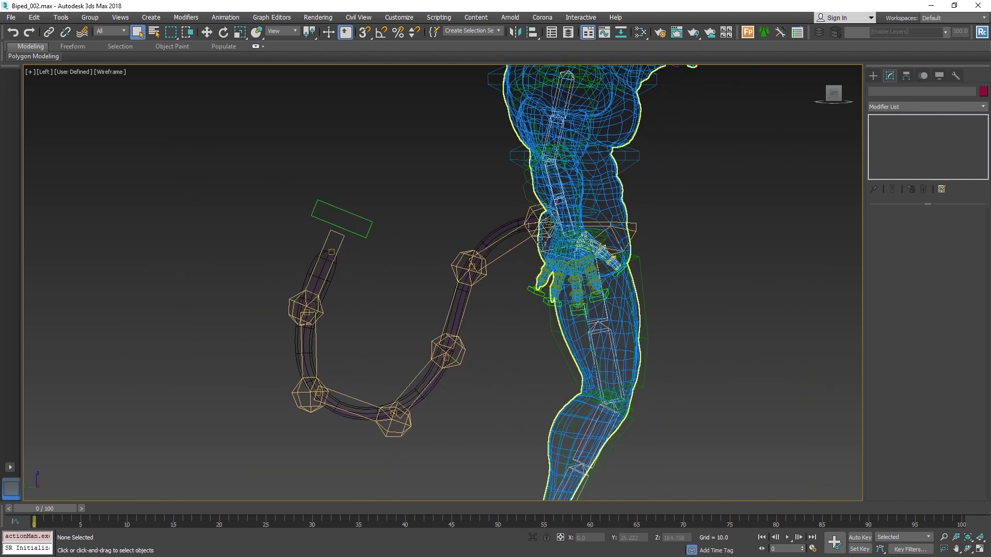
scroll(581, 201, "up", 5)
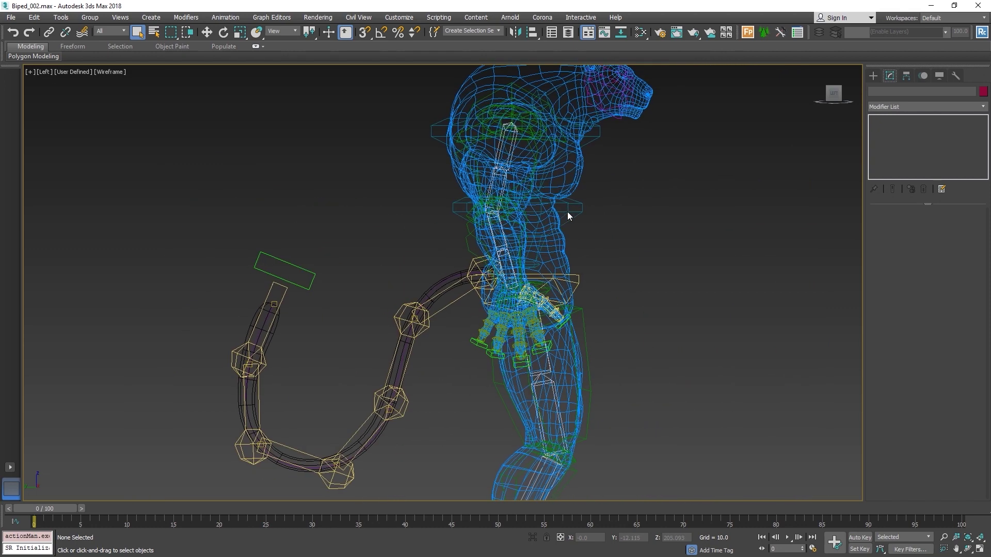
- Display the tiger character shaded without edges, then inspect the body mesh's modifier stack and the left forearm bone
left_click(577, 188)
left_click(590, 138)
key("F3")
mouse_move(578, 178)
middle_mouse_down("alt")
mouse_move(497, 197)
mouse_move(521, 183)
mouse_move(497, 233)
mouse_move(491, 210)
mouse_move(483, 215)
middle_mouse_up("alt")
left_click(522, 182)
key("F4")
middle_click_drag(679, 214, 678, 199)
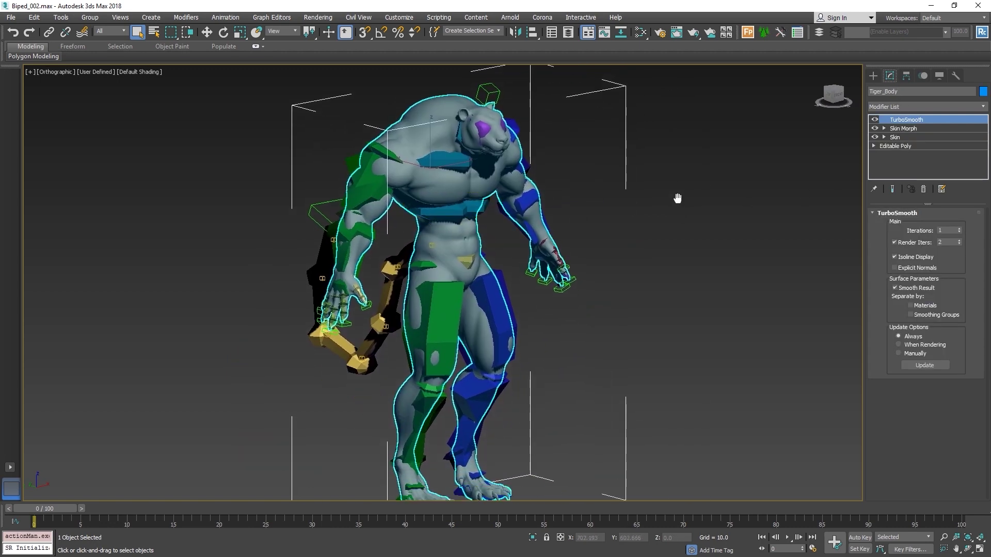
mouse_move(561, 237)
middle_mouse_down()
mouse_move(573, 237)
mouse_move(564, 221)
middle_mouse_up()
left_click(522, 189)
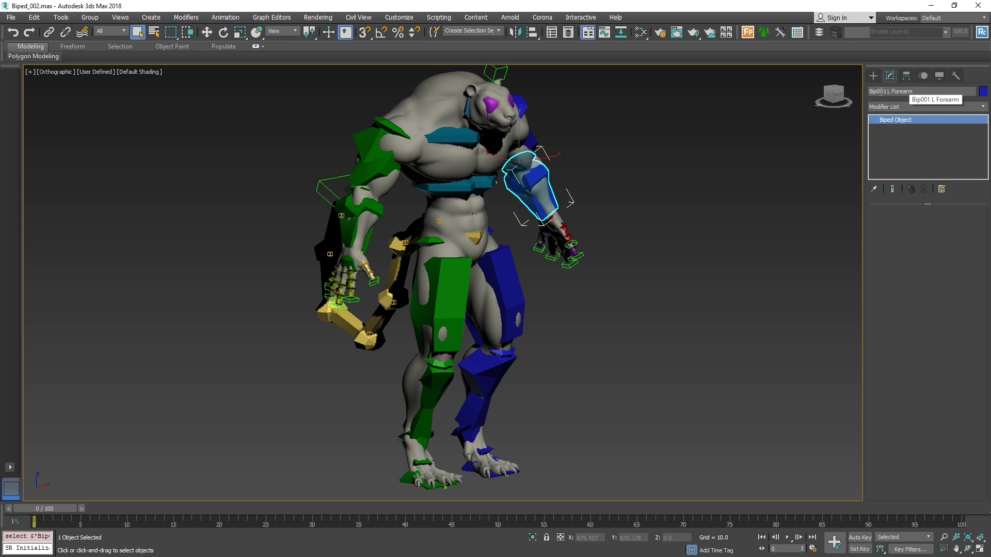
middle_click_drag(730, 216, 732, 221)
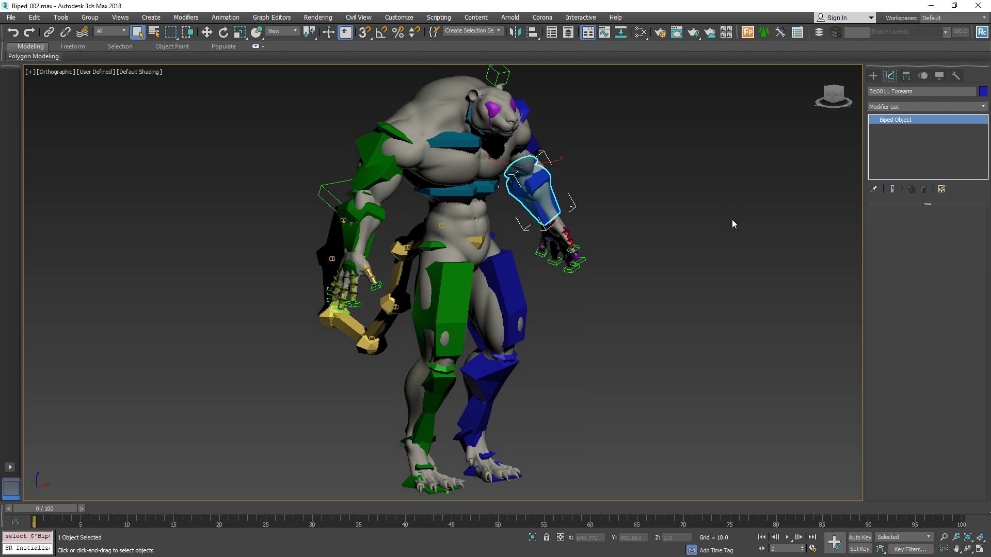
- Reopen Biped_Animation_001.max and move the animation to frame 16
left_click(10, 17)
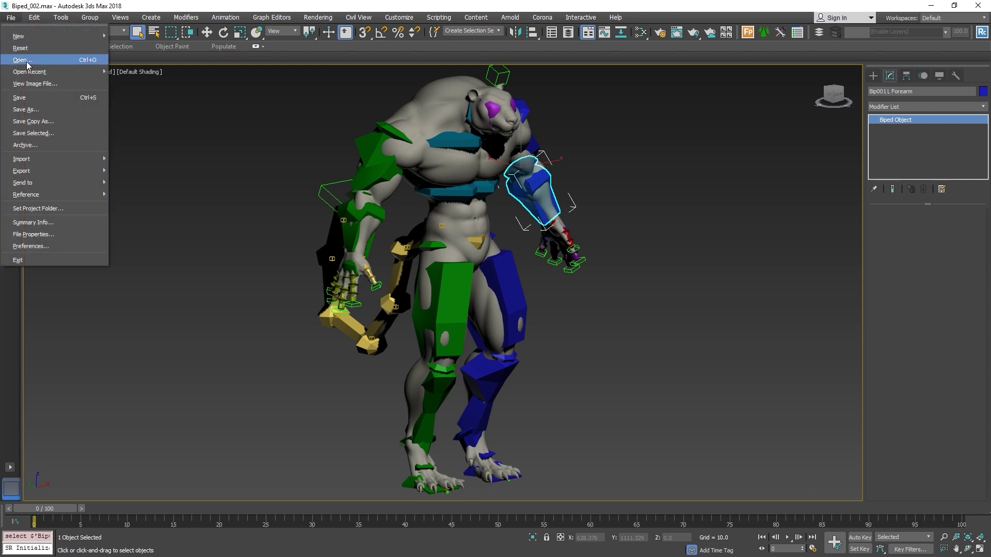
left_click(30, 66)
left_click(494, 299)
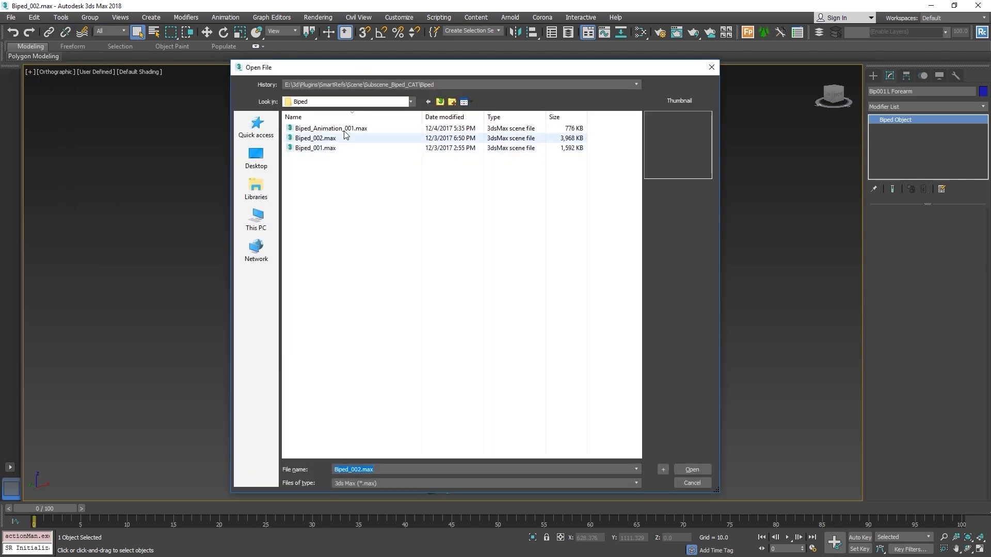
left_click(341, 129)
double_click(341, 132)
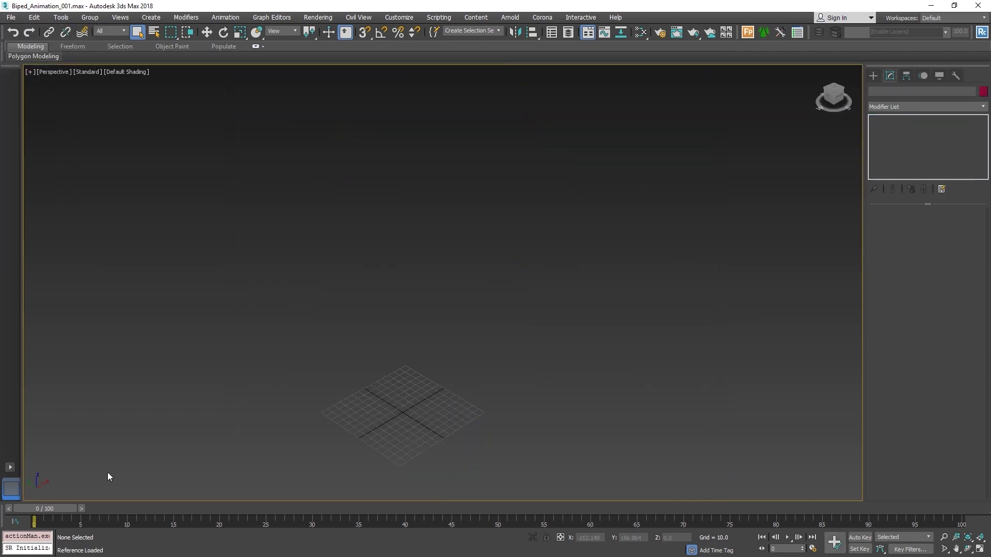
left_click_drag(56, 509, 194, 515)
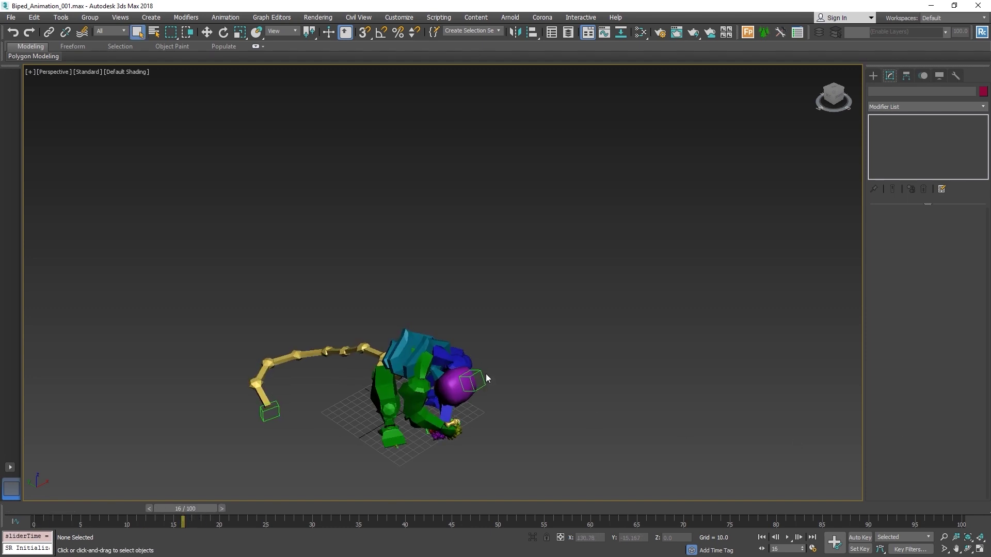
- Switch the Biped_001 reference's source file to Biped_002.max in SmartRefs and scrub through the animation with the skinned character
left_click(10, 17)
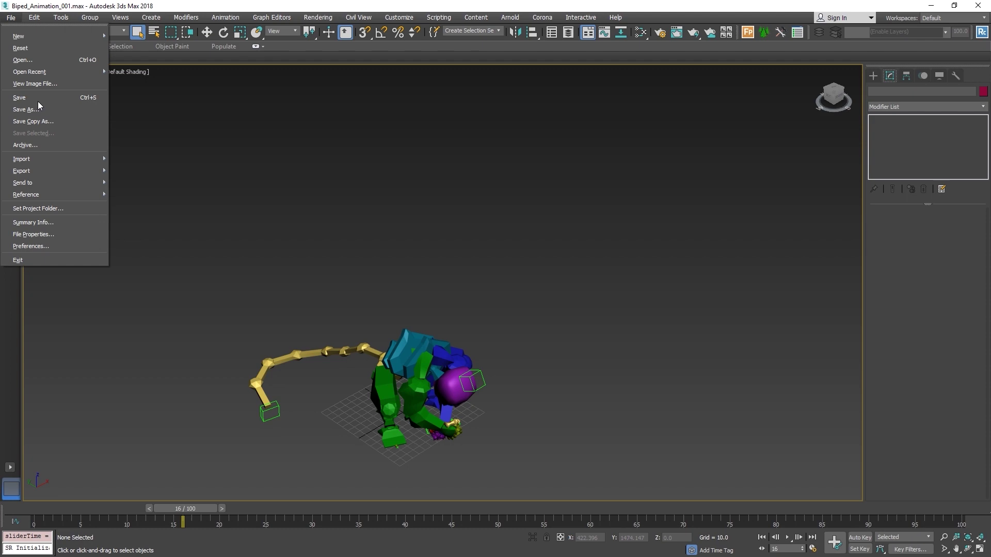
mouse_move(58, 195)
left_click(142, 200)
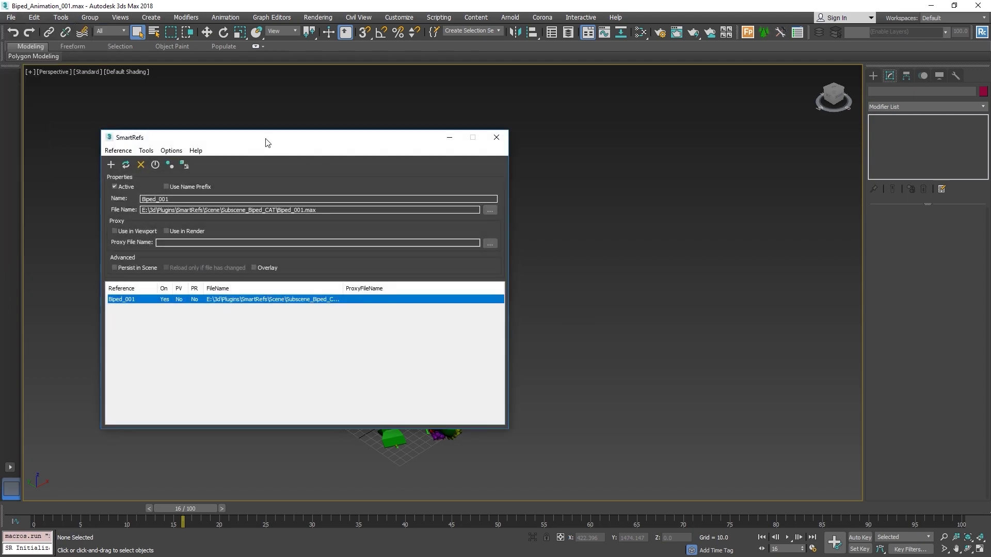
left_click_drag(265, 140, 676, 124)
left_click(898, 193)
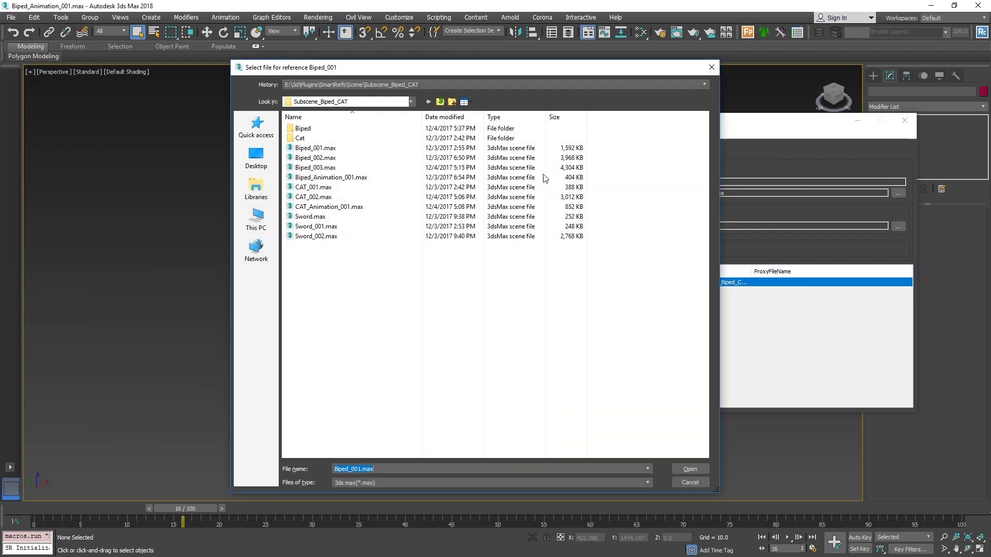
left_click(429, 85)
left_click(429, 100)
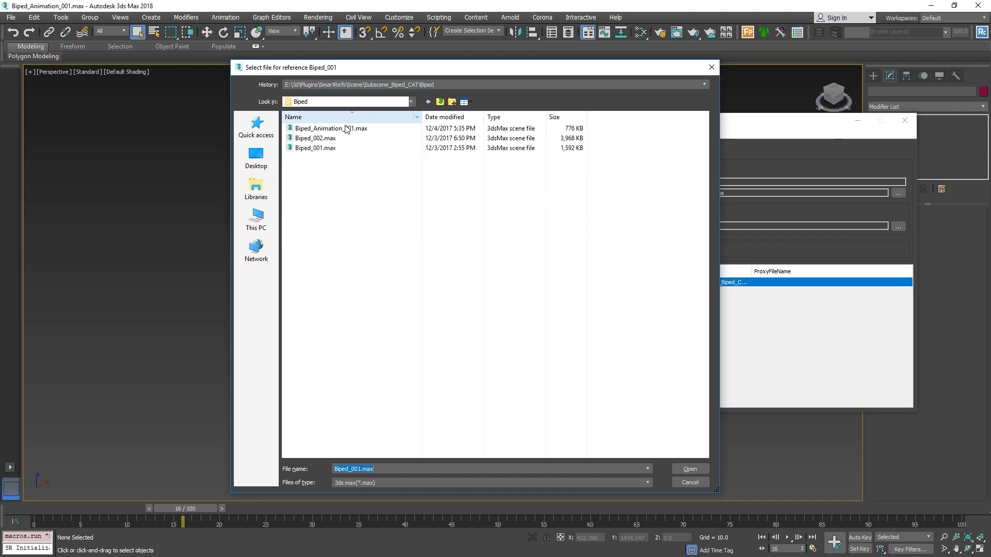
double_click(321, 137)
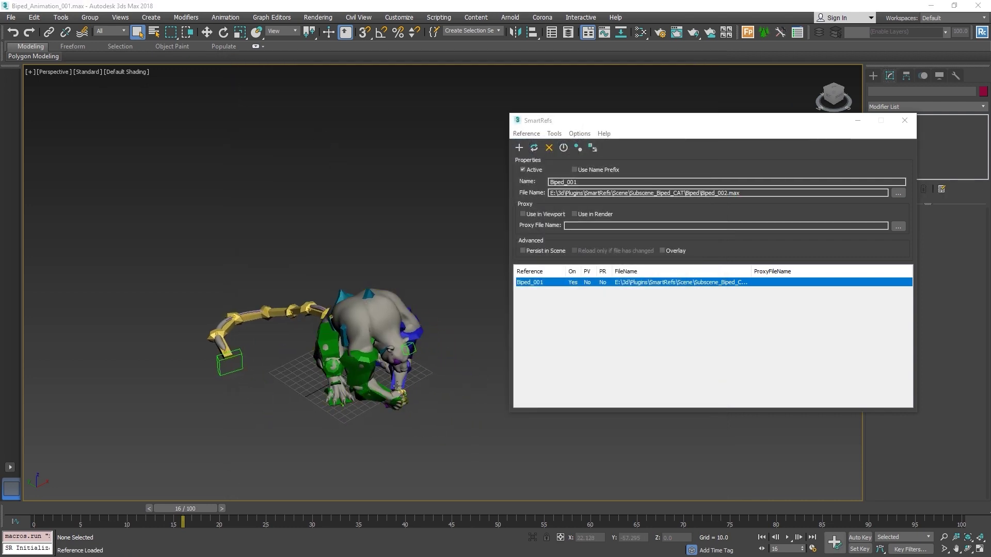
left_click_drag(175, 509, 199, 510)
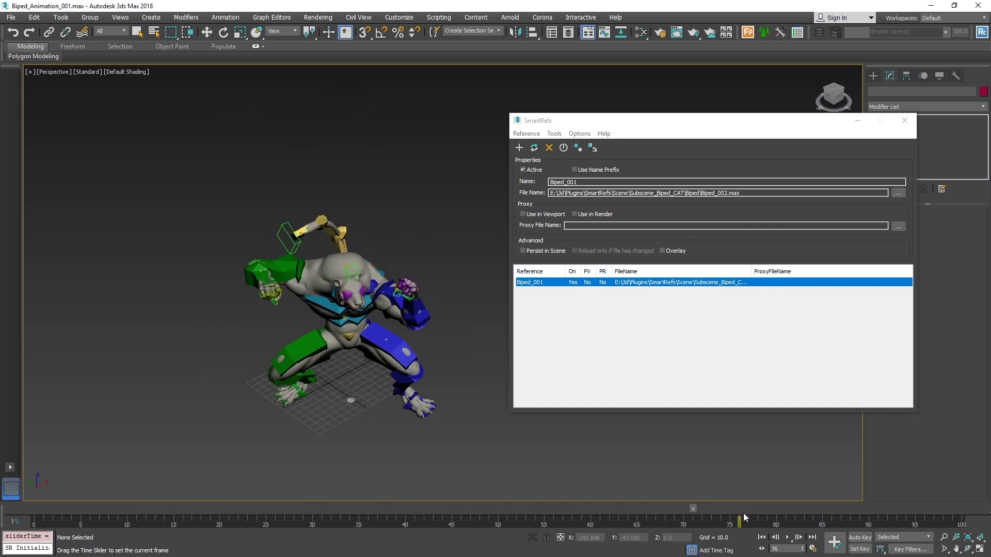
left_click_drag(323, 483, 881, 493)
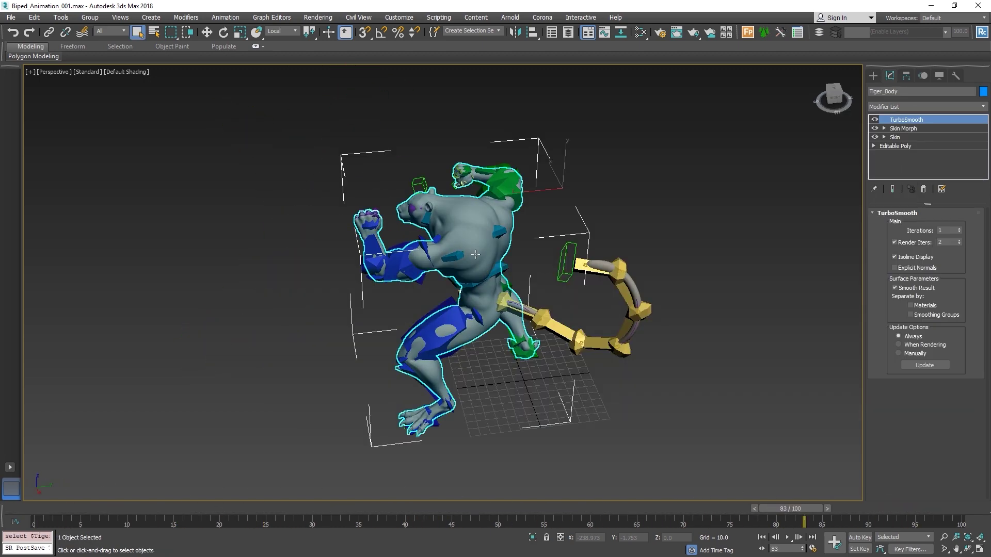
- Hide everything except the tiger body and get a close view of its bent left knee
scroll(434, 355, "up", 5)
right_click(486, 366)
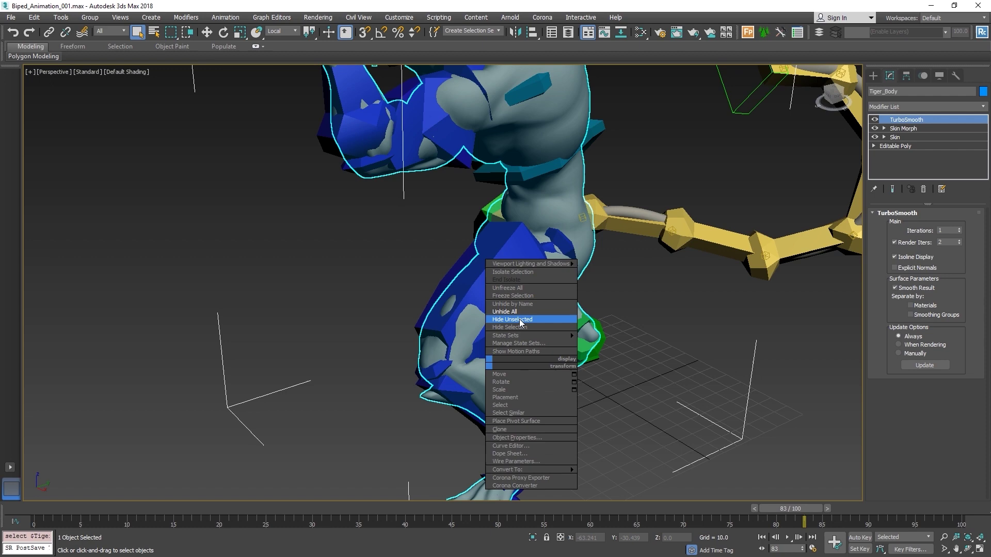
left_click(520, 321)
middle_click_drag(490, 385, 499, 334)
scroll(499, 334, "up", 5)
- Save the animation scene and open Biped_002.max from the Biped folder
left_click(12, 18)
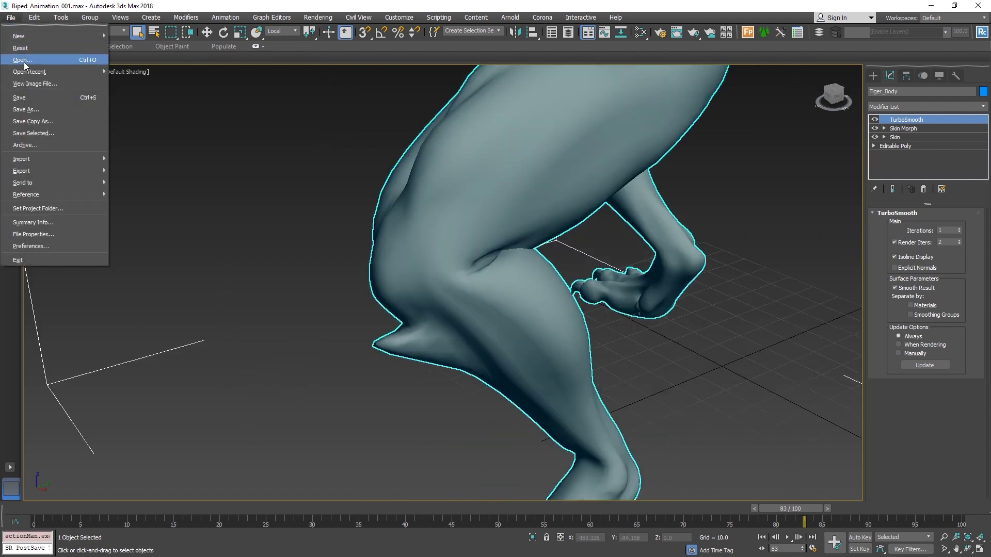
left_click(25, 61)
left_click(441, 301)
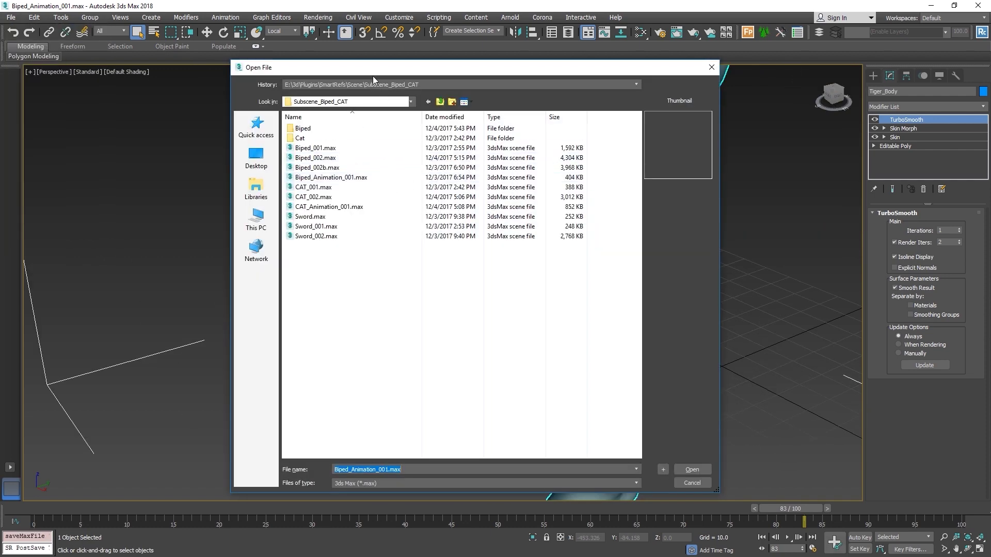
left_click(379, 84)
left_click(387, 96)
double_click(315, 138)
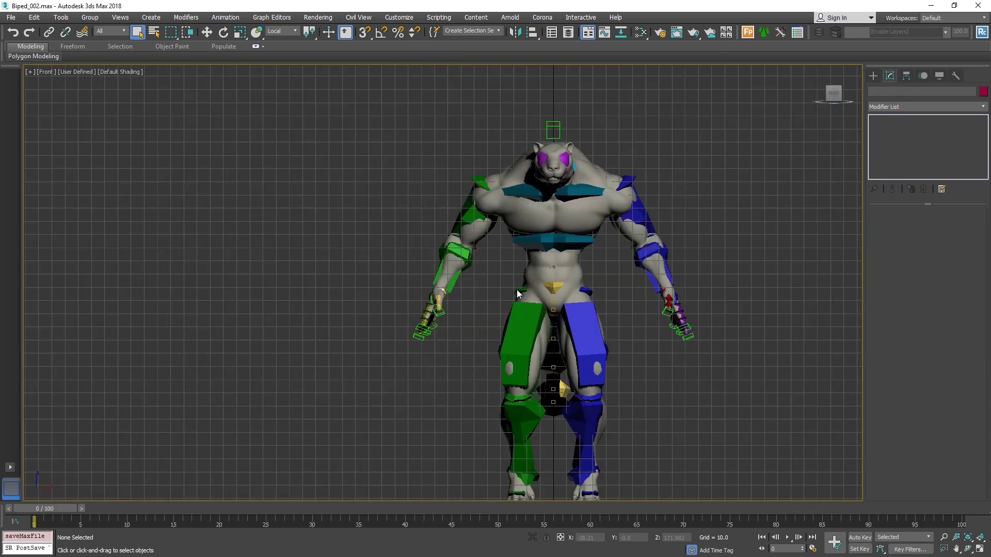
- Select the tiger body and open its Skin modifier for weight editing around the left knee
middle_click_drag(516, 290, 488, 190)
scroll(568, 271, "up", 2)
left_click(568, 270)
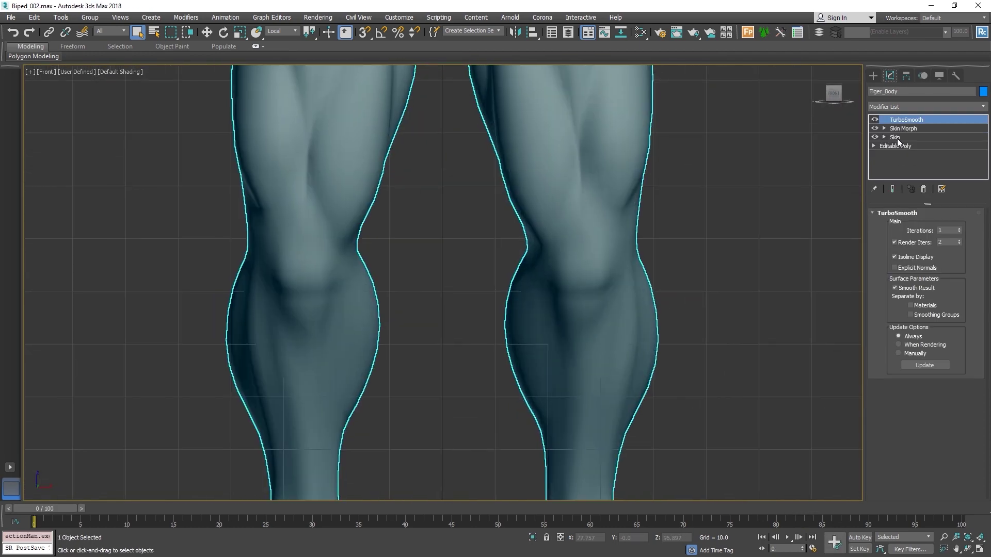
left_click(895, 137)
key("g")
- Select the three stray vertices below the left knee and weight them fully to Bip001 L Calf
left_click(551, 339)
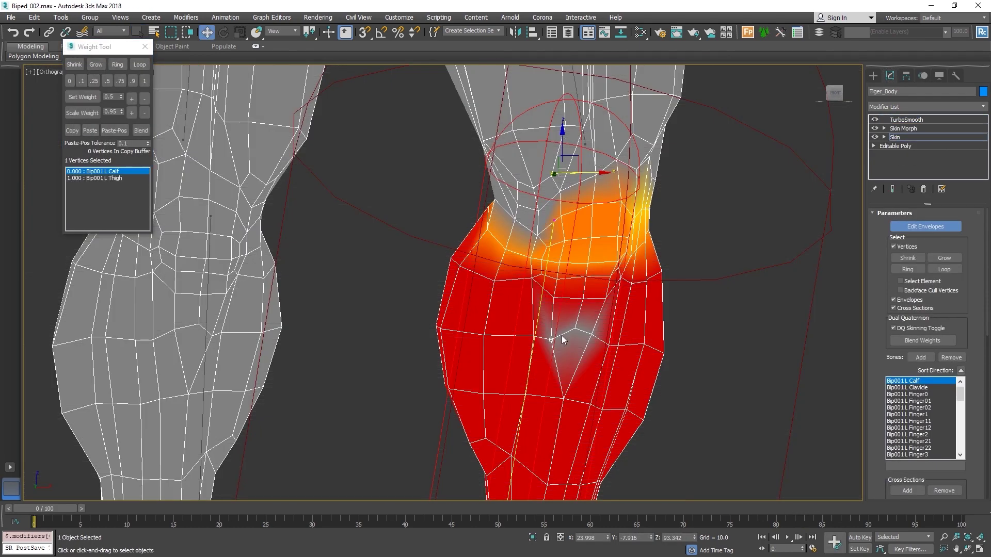
left_click(575, 329, "ctrl")
left_click(591, 334, "ctrl")
scroll(880, 473, "down", 5)
left_click_drag(960, 422, 960, 408)
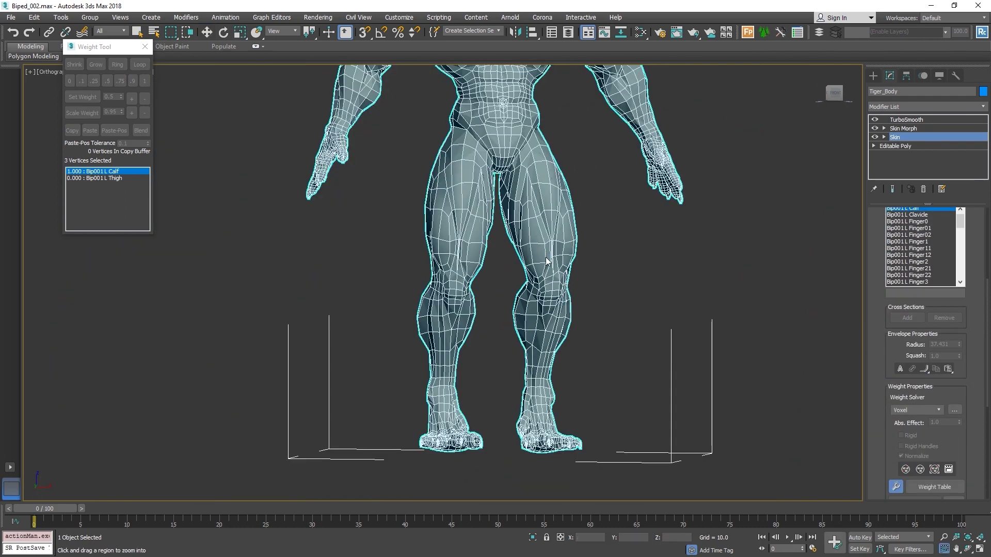
- Reopen Biped_Animation_001.max, move to frame 78 and examine the tiger body's left knee deformation
left_click(11, 18)
mouse_move(47, 71)
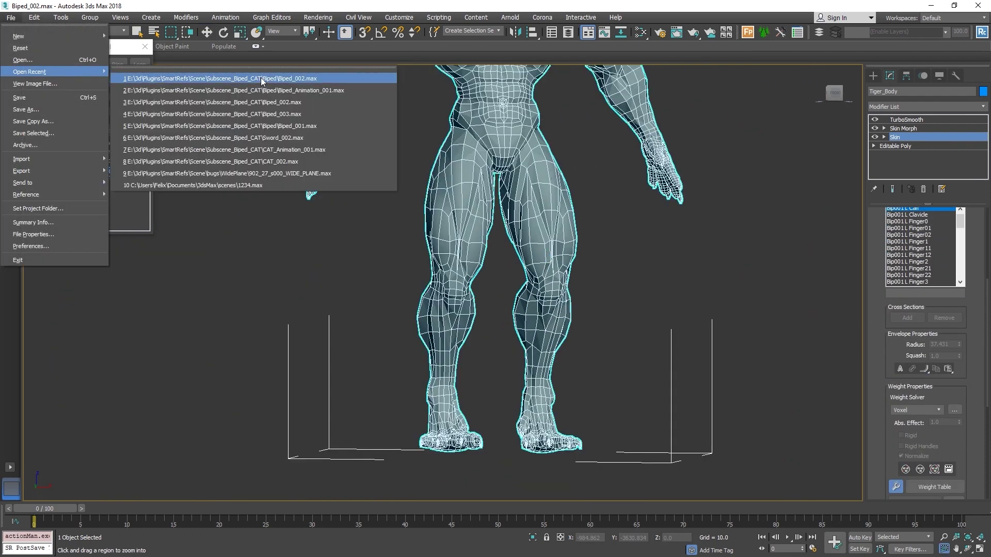
left_click(262, 91)
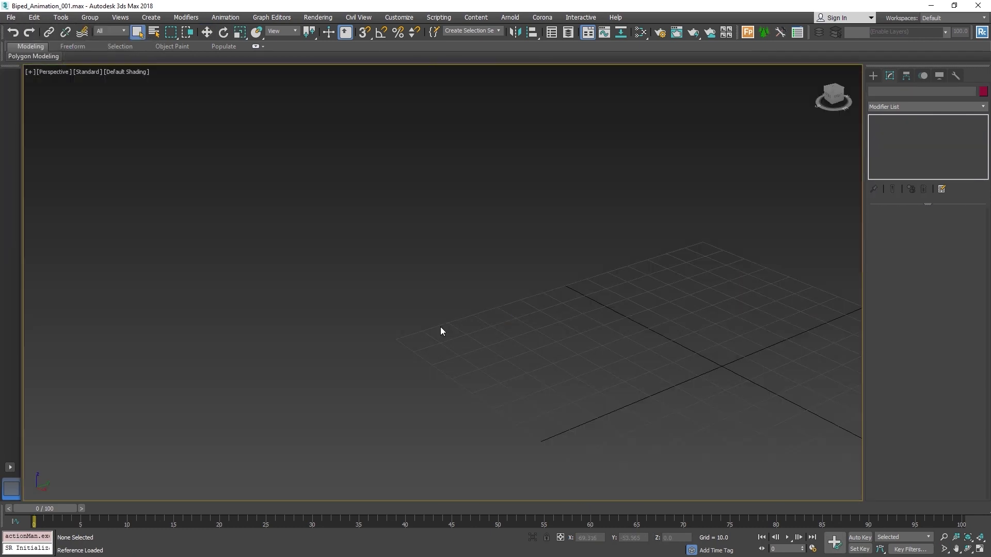
scroll(440, 327, "down", 5)
left_click_drag(45, 509, 750, 490)
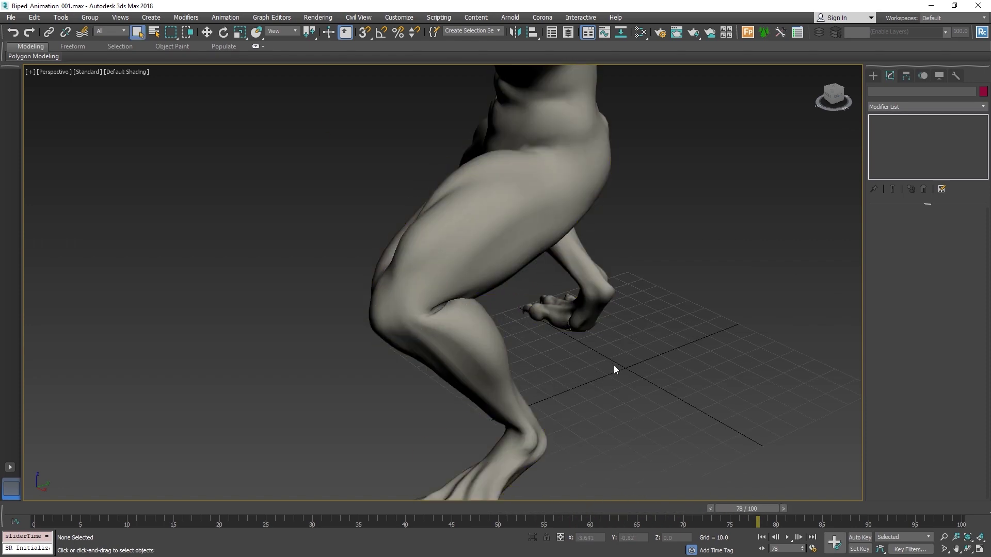
scroll(592, 369, "down", 5)
middle_click_drag(592, 369, 577, 403)
left_click(531, 314)
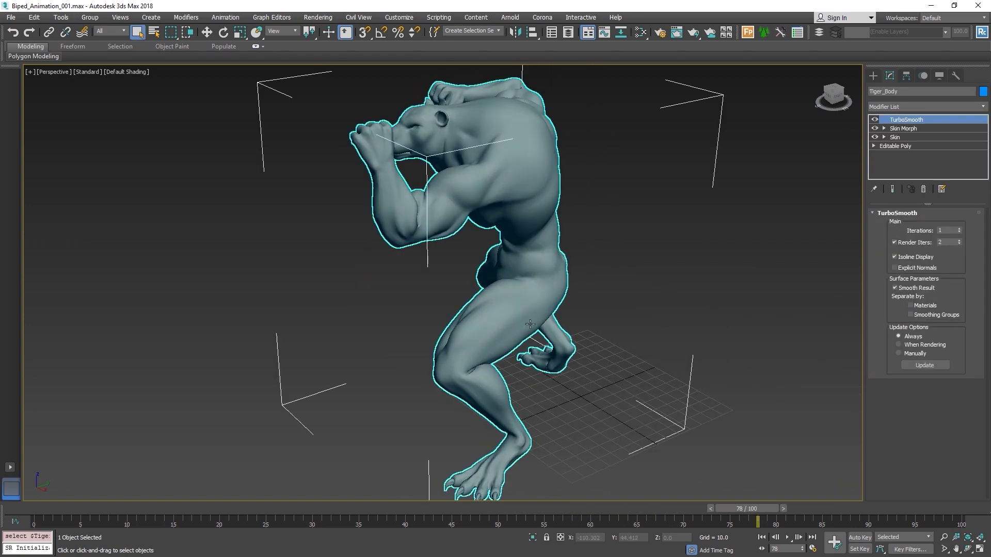
middle_click_drag(521, 318, 614, 314, "alt")
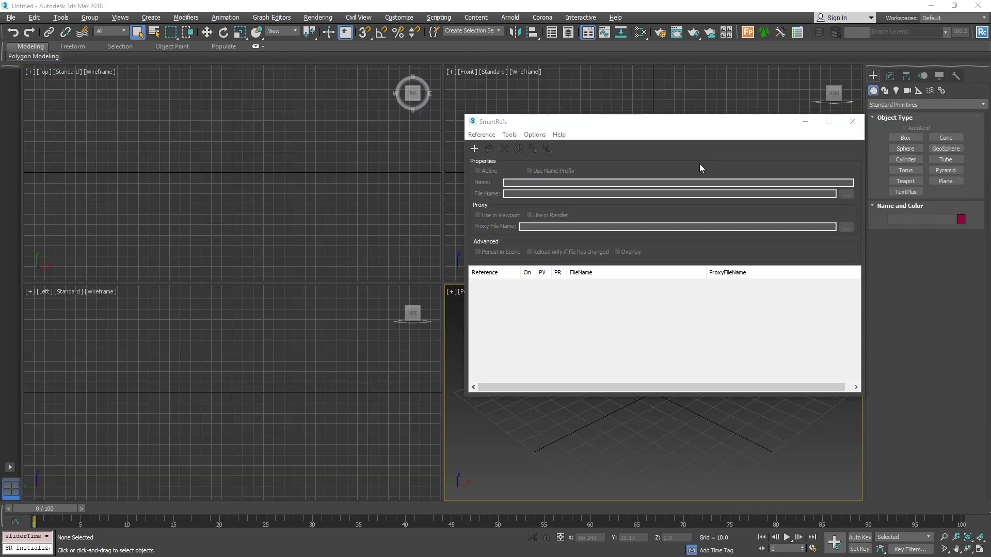
- Add CAT_001.max as a reference in SmartRefs and show the rig in a maximized Perspective view
left_click(473, 148)
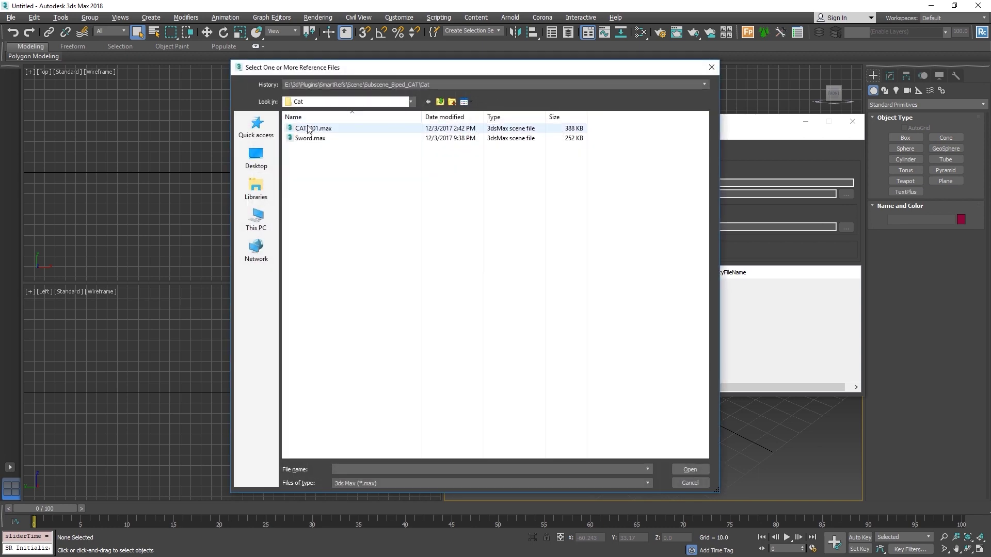
double_click(310, 128)
key("alt+w")
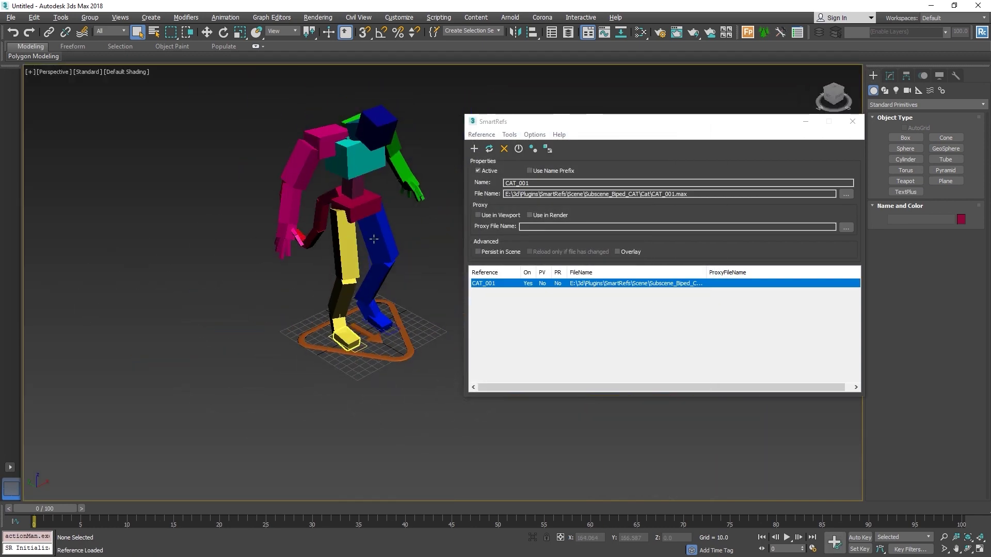
middle_click_drag(373, 239, 342, 284)
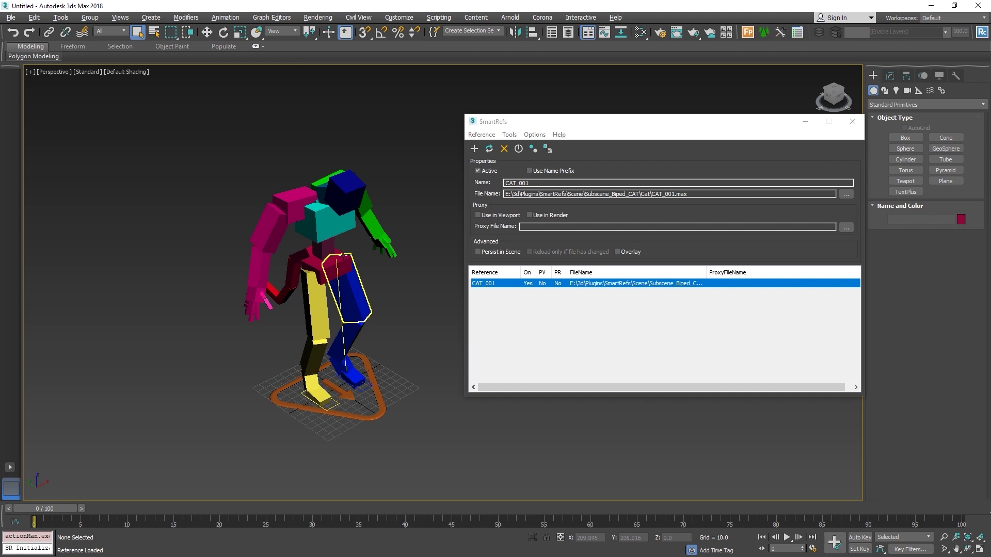
- Add an absolute animation layer to the CAT rig from its ribcage and switch the rig to animation mode
left_click(326, 213)
left_click(922, 75)
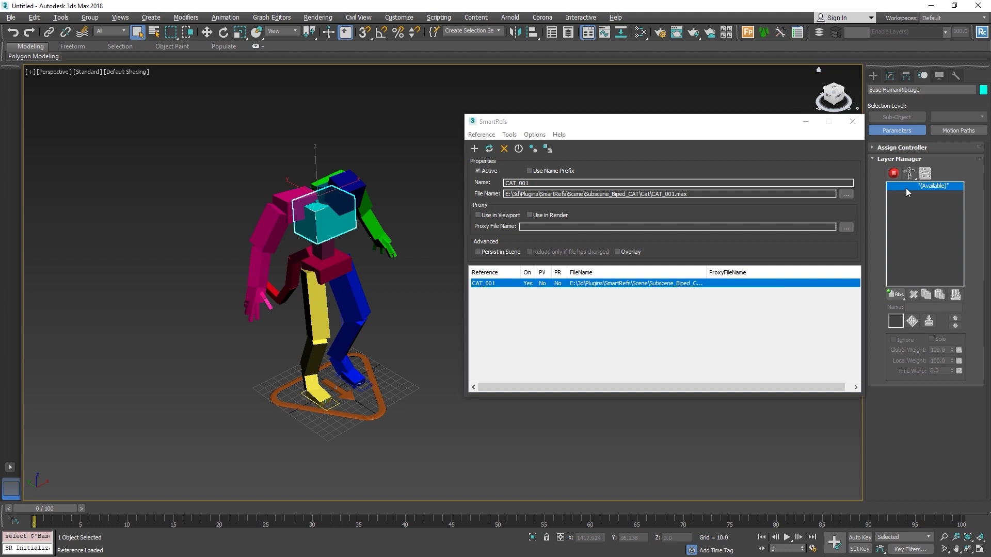
left_click_drag(896, 295, 898, 307)
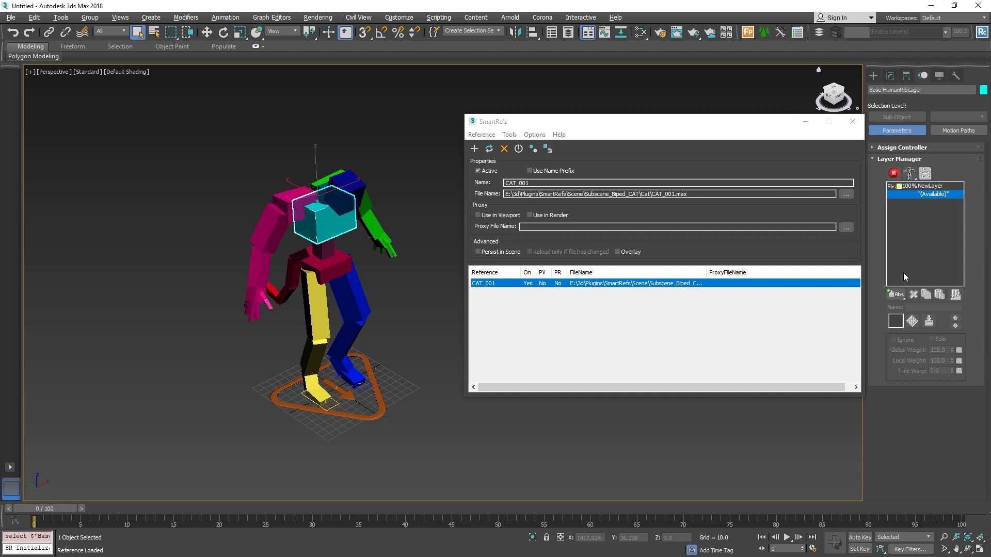
left_click(893, 174)
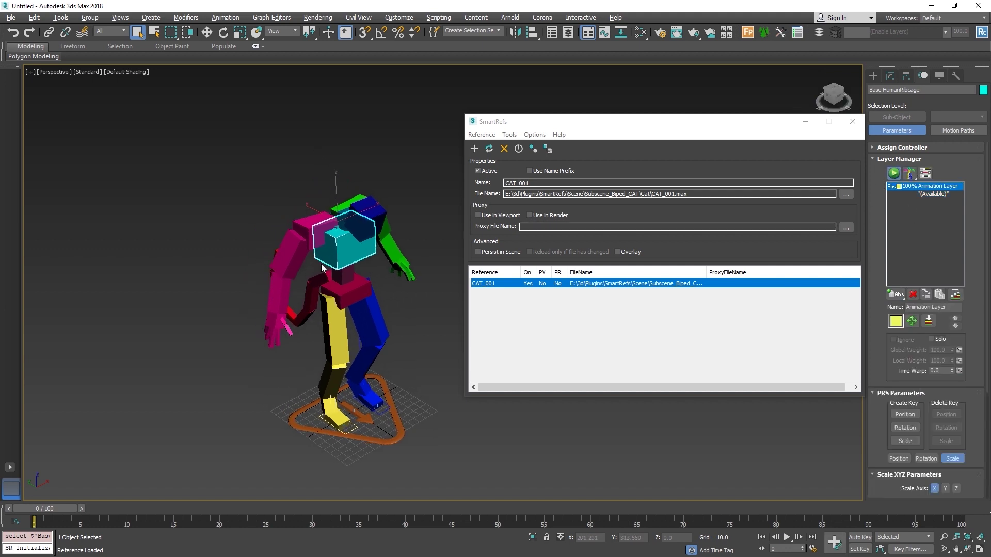
- Add Sword.max as a second reference in SmartRefs and select the sword between the rig's feet
left_click(473, 149)
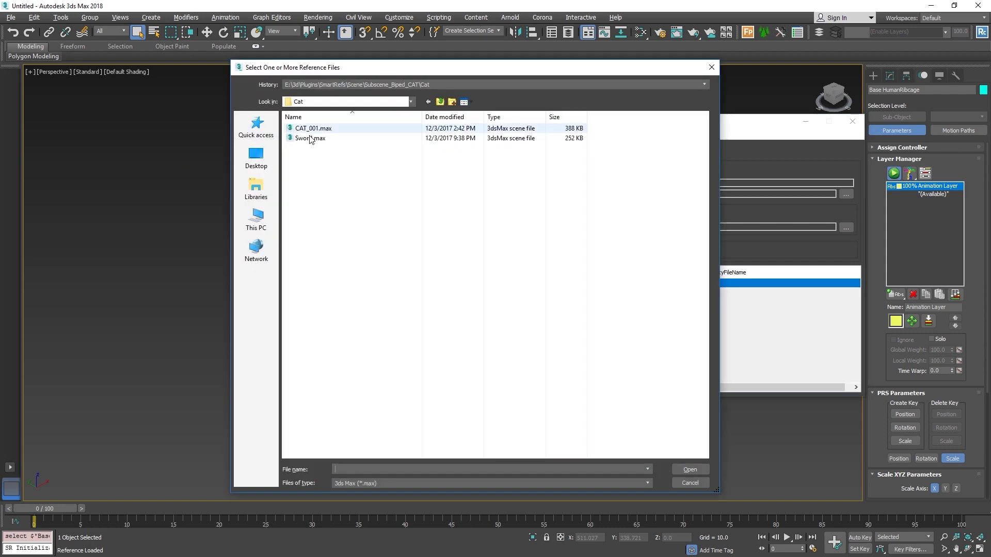
double_click(311, 138)
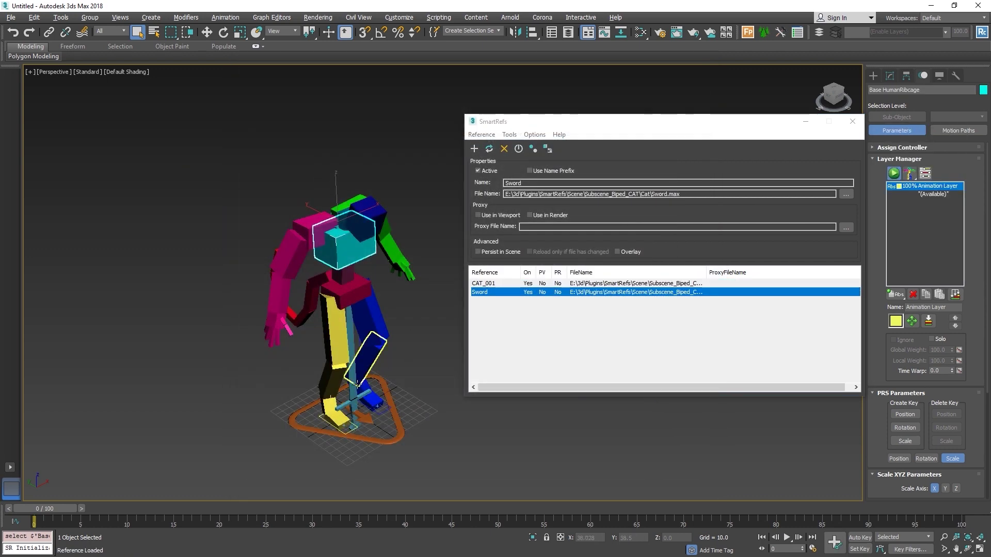
left_click(357, 385)
left_click(355, 399)
mouse_move(396, 401)
middle_mouse_down("alt")
mouse_move(362, 406)
mouse_move(381, 408)
middle_mouse_up("alt")
scroll(363, 406, "up", 5)
scroll(379, 410, "down", 3)
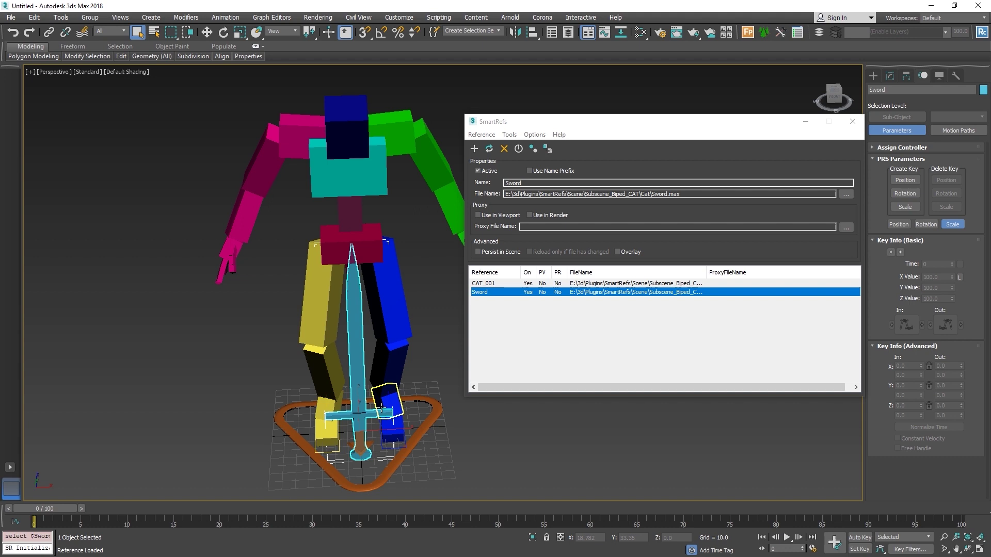
- Link the sword to the rig's right palm, Base HumanRPalm, with a Link Constraint
left_click(225, 17)
mouse_move(261, 75)
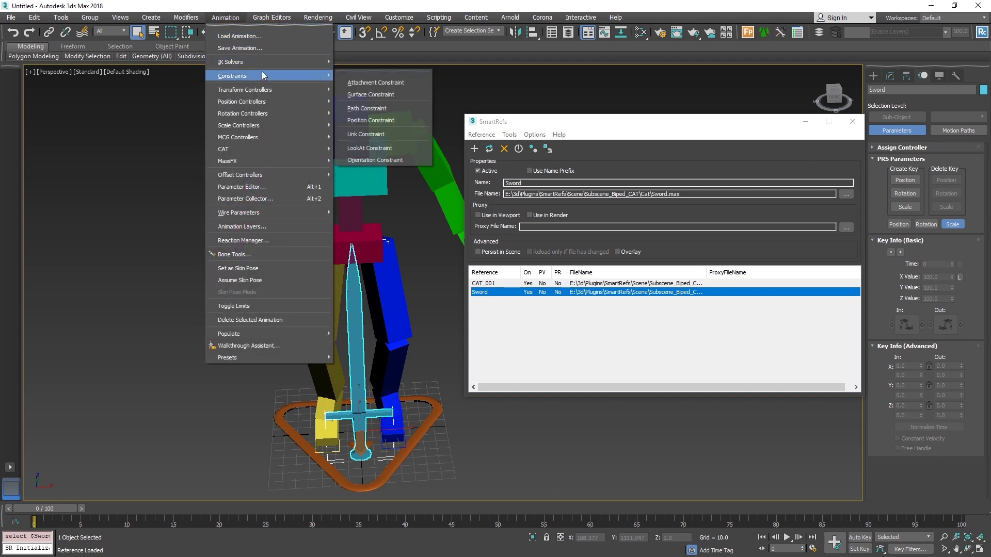
left_click(373, 135)
left_click(233, 250)
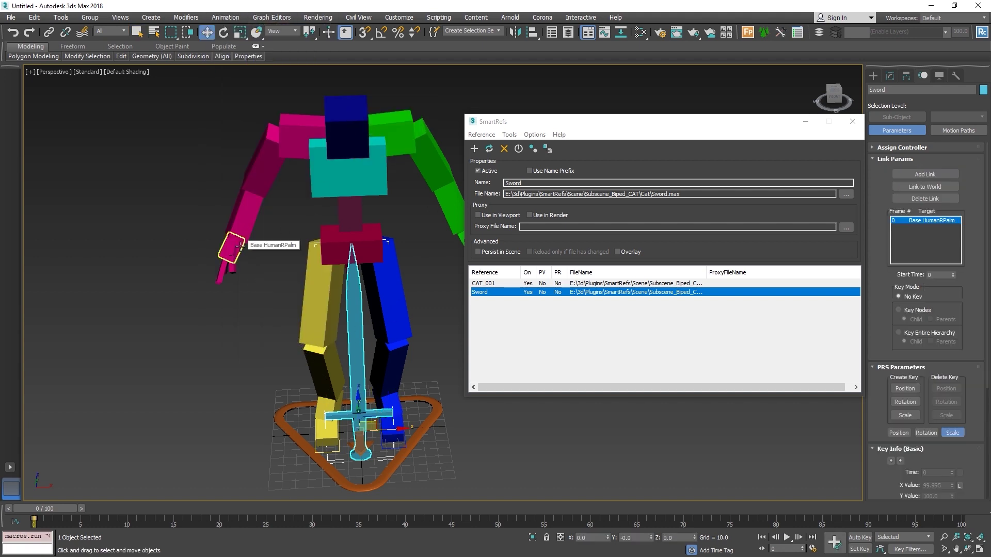
- Align the sword to the right palm in X, Y and Z position, pivot to pivot, and match its orientation on all three axes
key("alt+a")
left_click(230, 249)
left_click(538, 217)
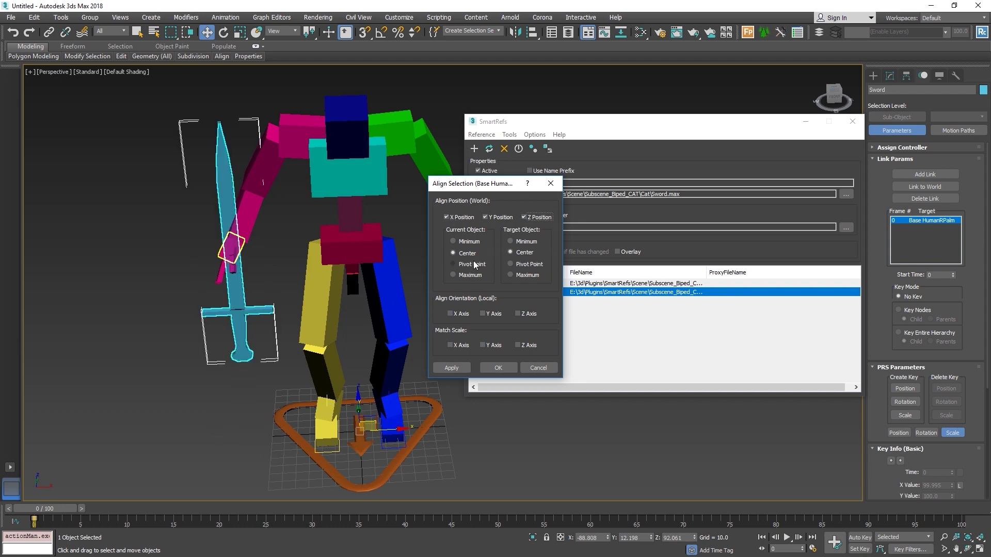
left_click(472, 264)
left_click(525, 264)
left_click(460, 314)
left_click(493, 315)
left_click(528, 315)
left_click(498, 368)
- Move the sword so its grip sits in the right hand, and switch to rotating it with angle snap on
scroll(196, 235, "up", 3)
middle_click_drag(196, 235, 268, 243, "alt")
left_click(282, 31)
left_click(281, 98)
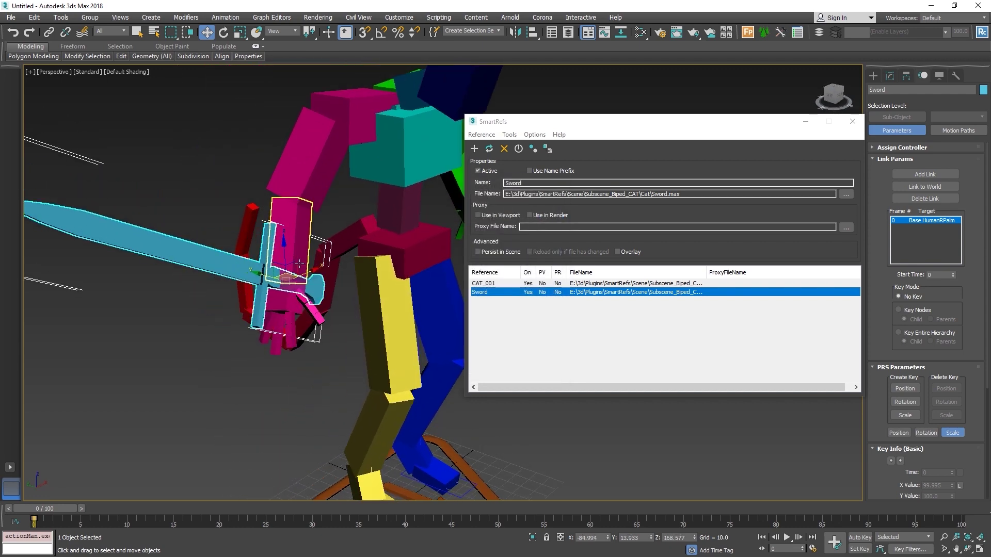
left_click_drag(310, 287, 321, 281)
middle_click_drag(289, 289, 320, 289, "alt")
left_click_drag(304, 308, 356, 327)
key("e")
key("a")
right_click(327, 313, "alt")
left_click(342, 285)
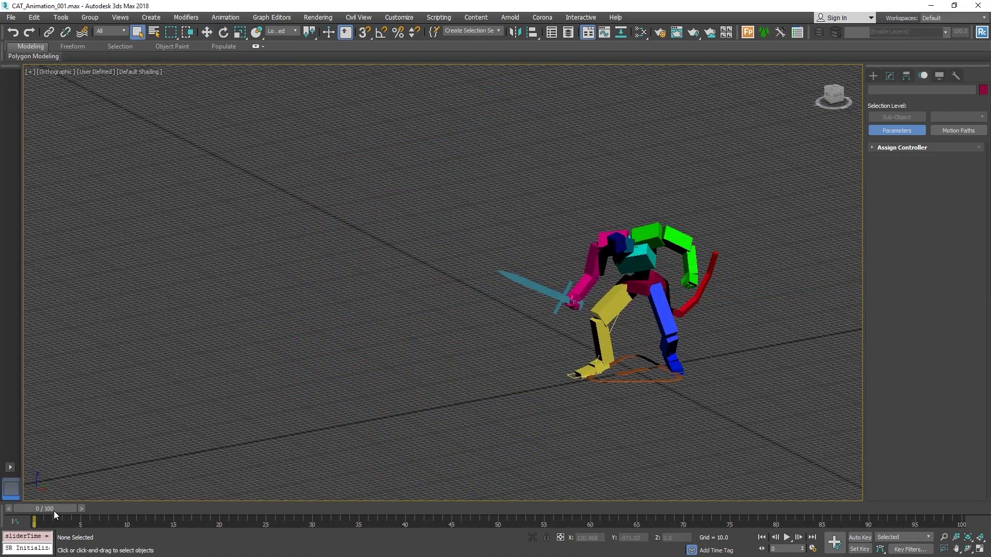
- Switch the CAT_002 reference's source file to CAT_002.max in SmartRefs
left_click_drag(54, 511, 29, 495)
left_click(10, 17)
mouse_move(46, 194)
left_click(150, 202)
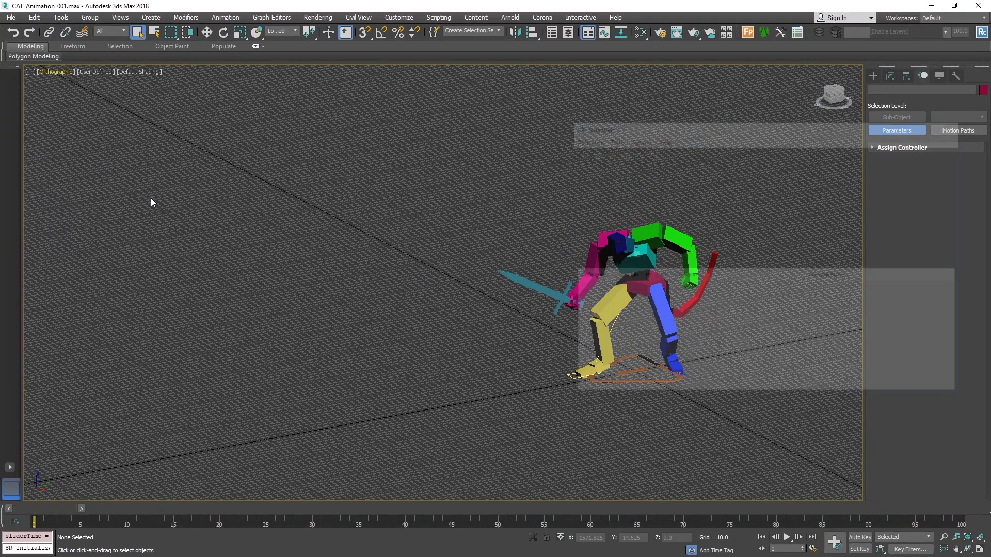
left_click(948, 198)
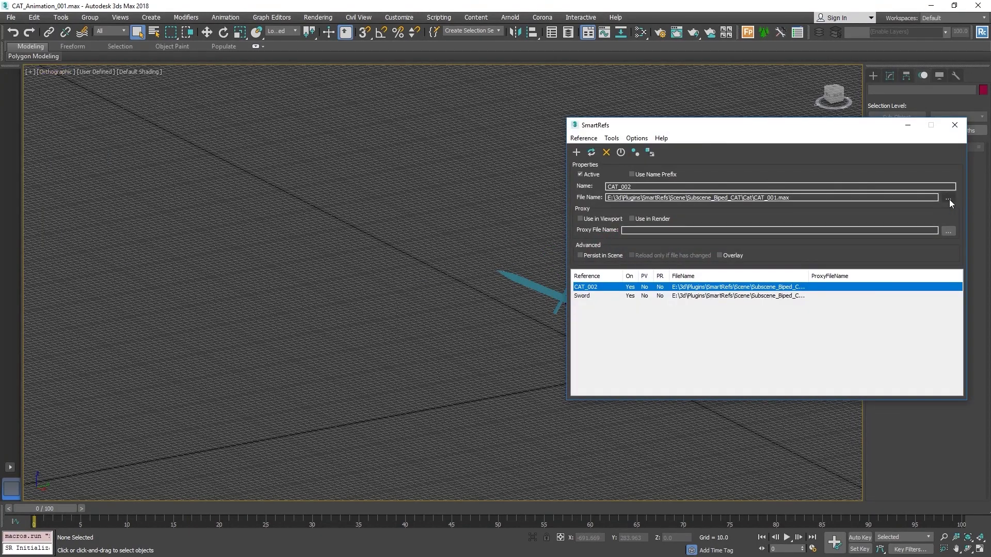
left_click(313, 139)
double_click(331, 141)
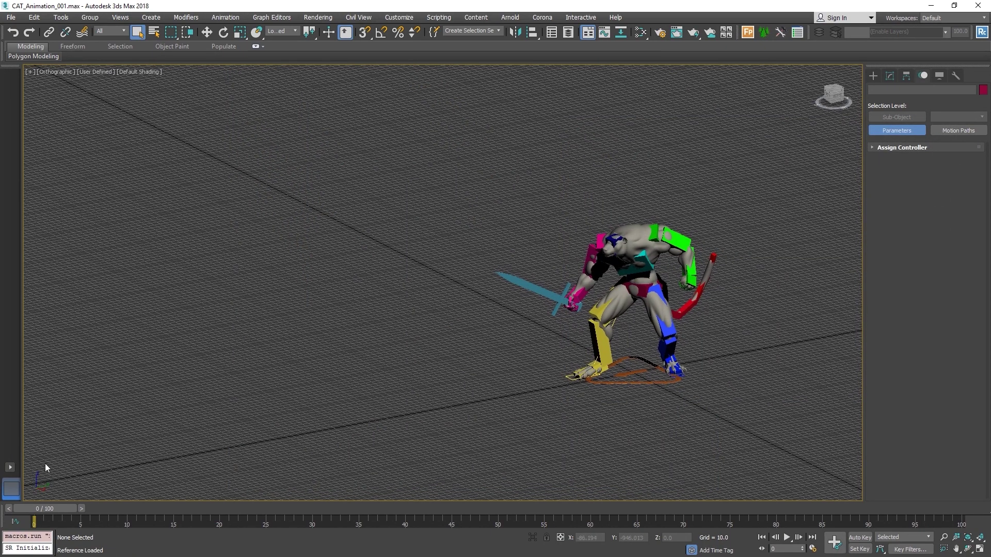
- Scrub the CAT animation to frame 59 and examine the skinned tiger holding the sword
left_click_drag(52, 509, 572, 491)
left_click(306, 352)
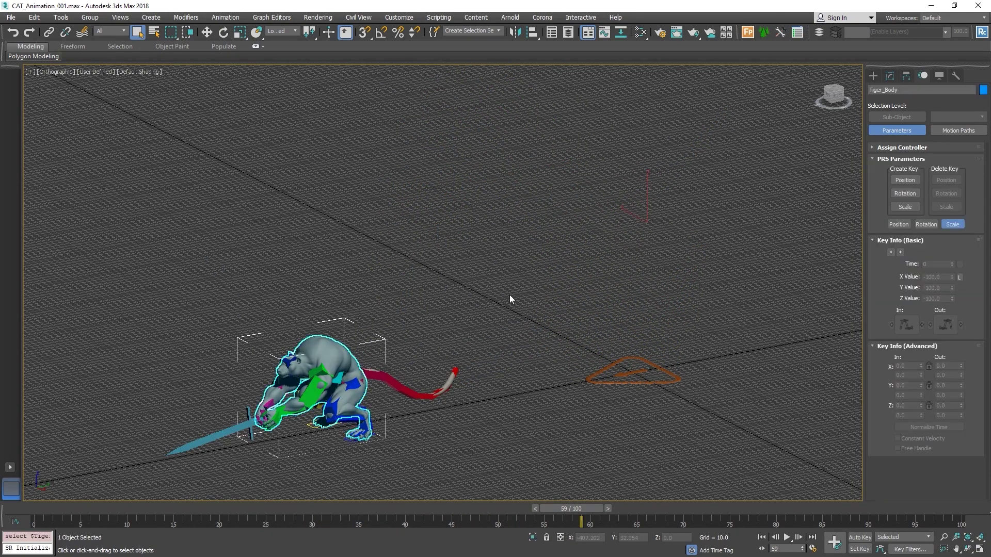
left_click(509, 296)
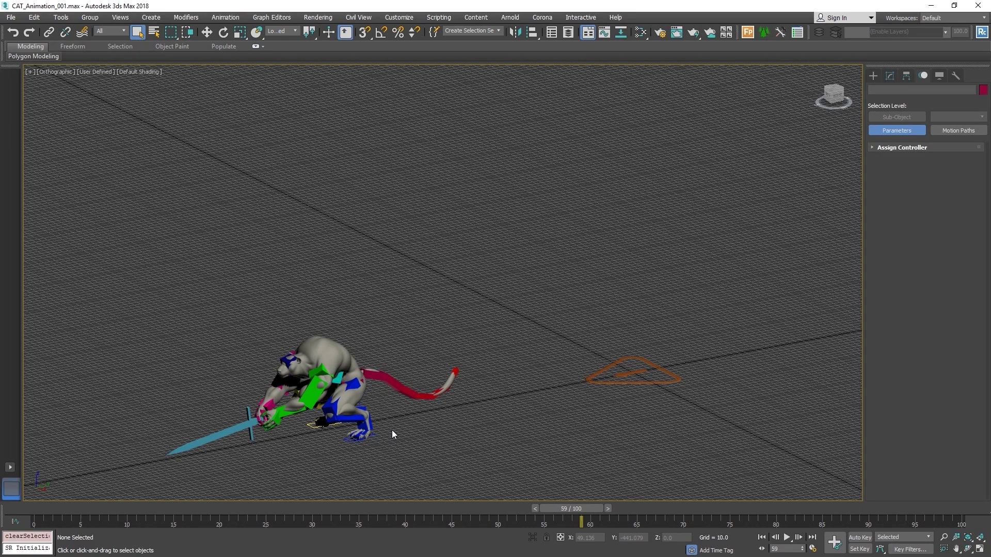
scroll(338, 400, "up", 4)
scroll(465, 324, "down", 2)
middle_click_drag(521, 312, 584, 293)
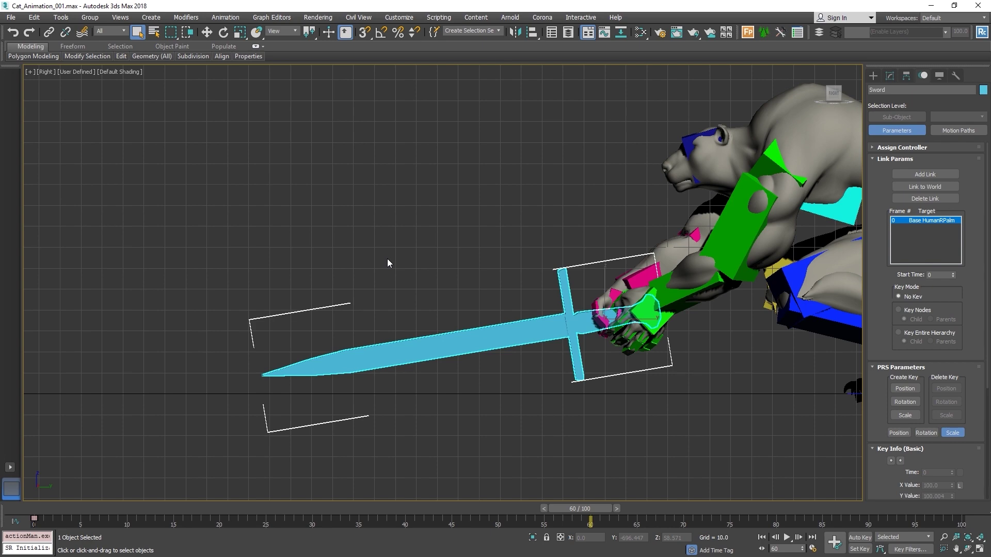
- Open Sword.max from the Cat folder and frame the whole sword
left_click(10, 17)
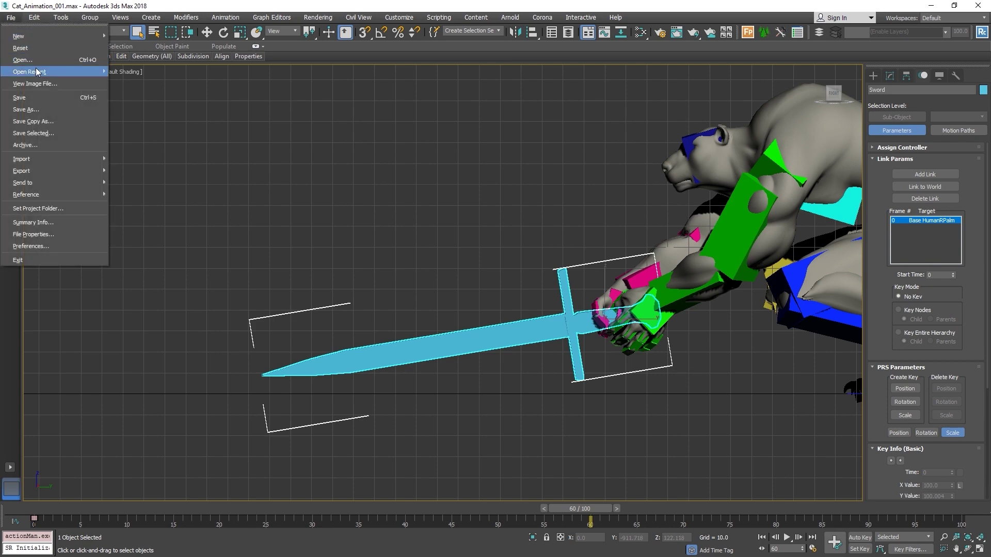
left_click(23, 69)
left_click(494, 300)
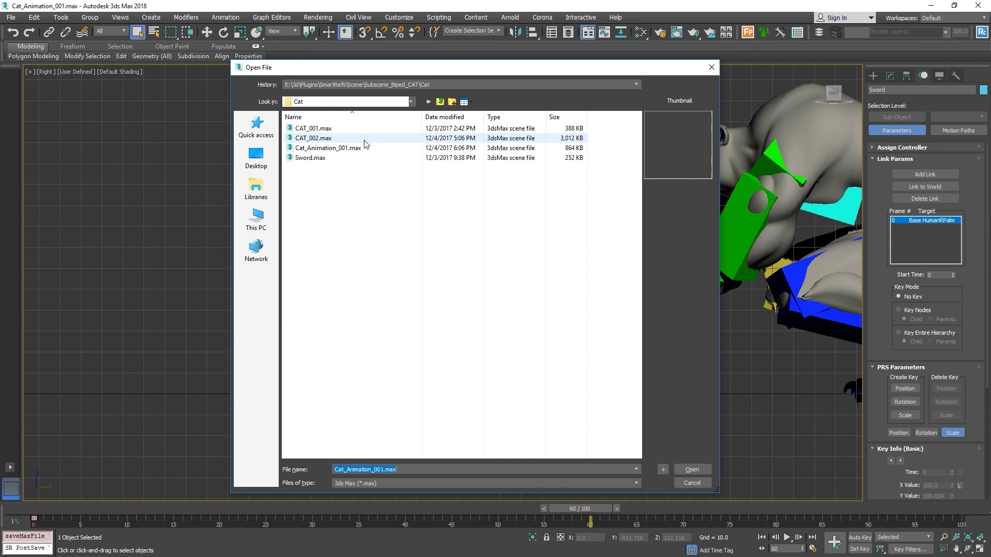
double_click(314, 160)
scroll(498, 289, "down", 3)
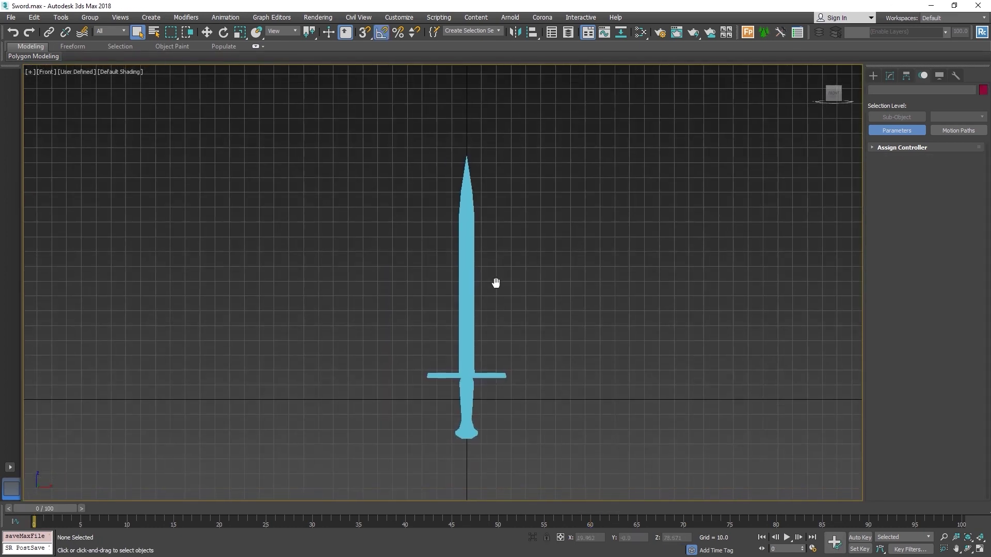
- Import Sword.obj from the Subscene_Biped_CAT folder into the scene
left_click(10, 17)
left_click(22, 159)
left_click(151, 163)
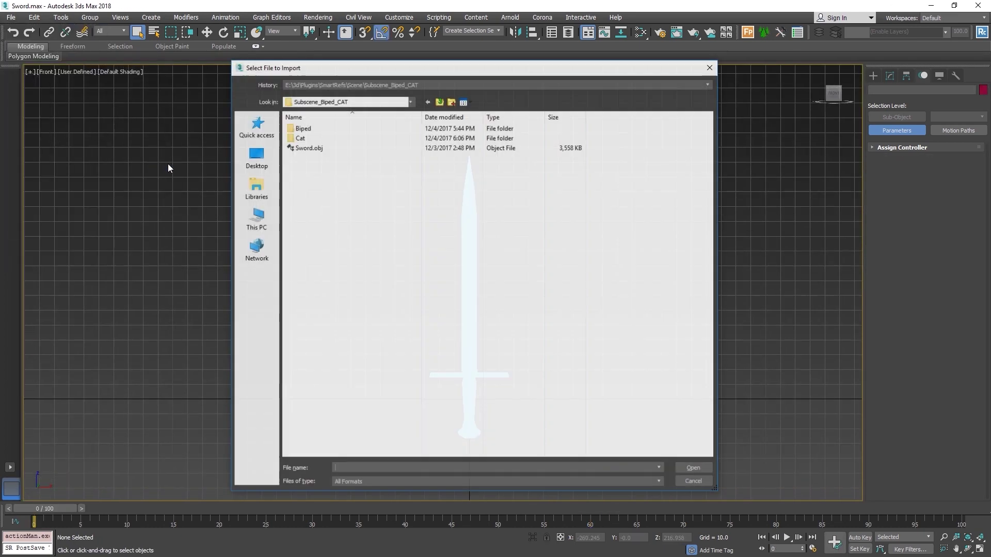
double_click(289, 178)
left_click(427, 456)
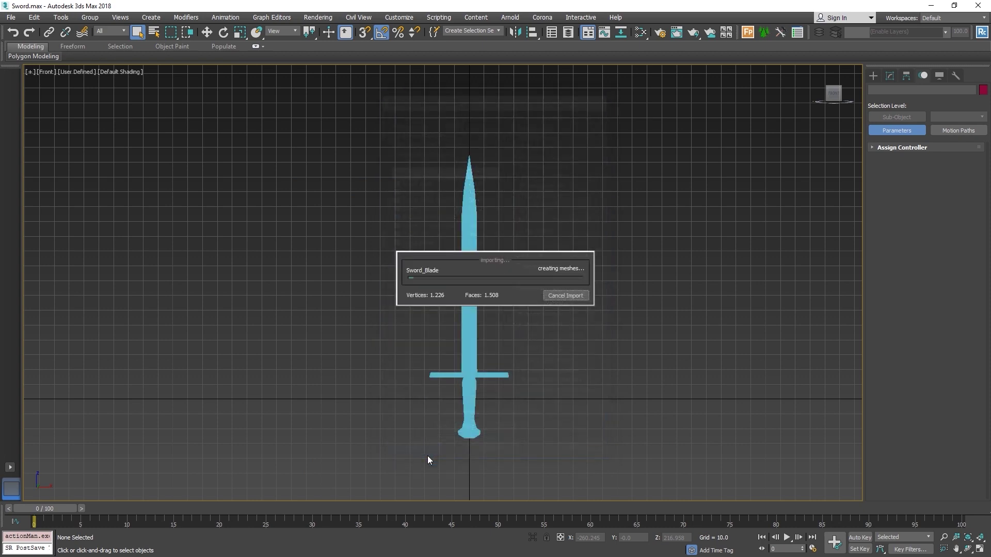
- Move the imported sword parts up until their cross guard lines up with the original sword's guard
key("w")
scroll(444, 336, "up", 2)
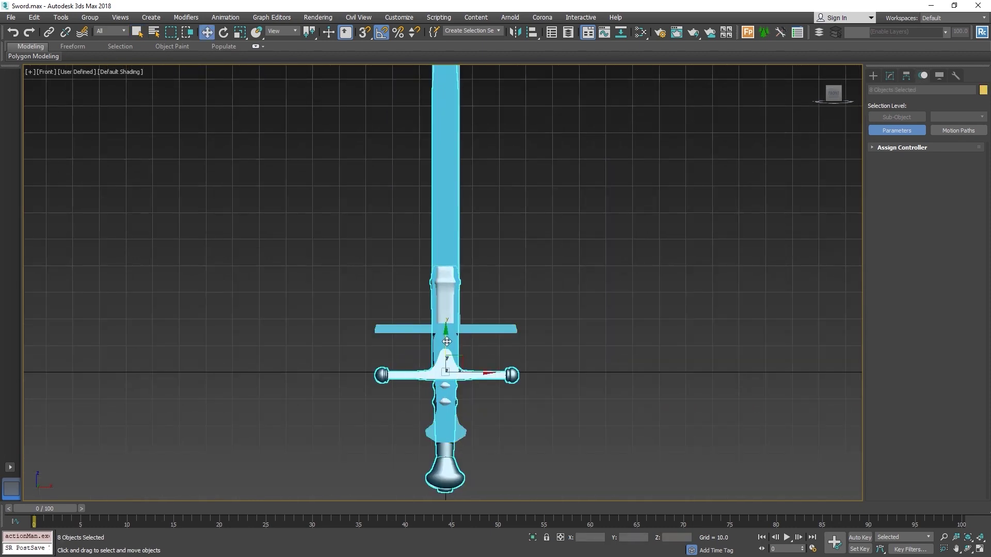
left_click_drag(443, 334, 444, 294)
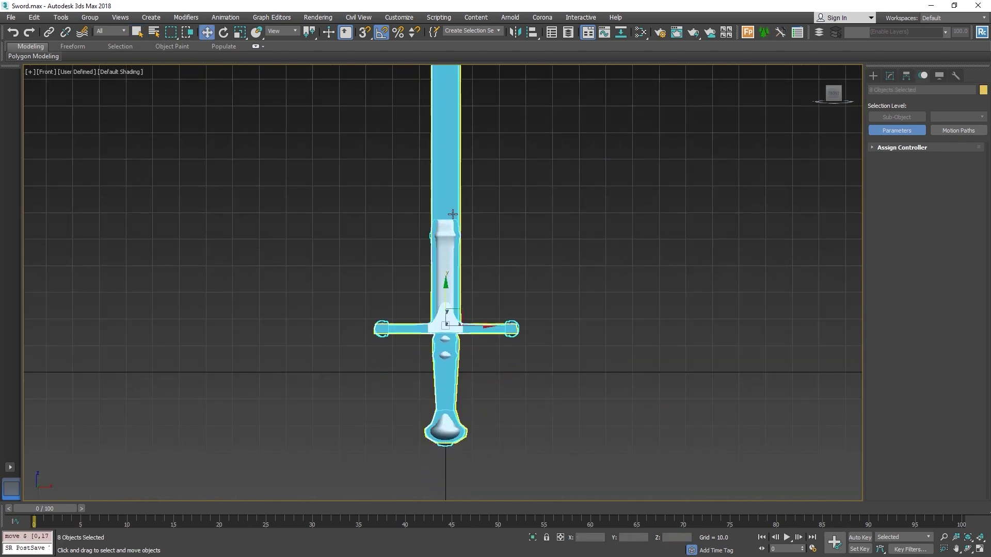
- Hide the original sword and inspect the imported blade, cross guard and grip as separate parts
left_click(452, 194)
right_click(452, 193)
left_click(491, 162)
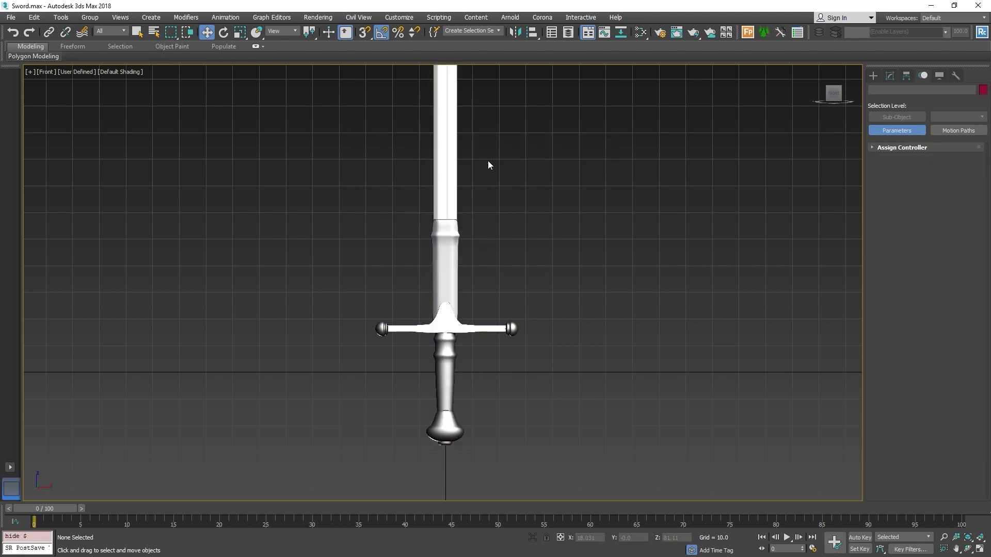
left_click(441, 174)
left_click(487, 326)
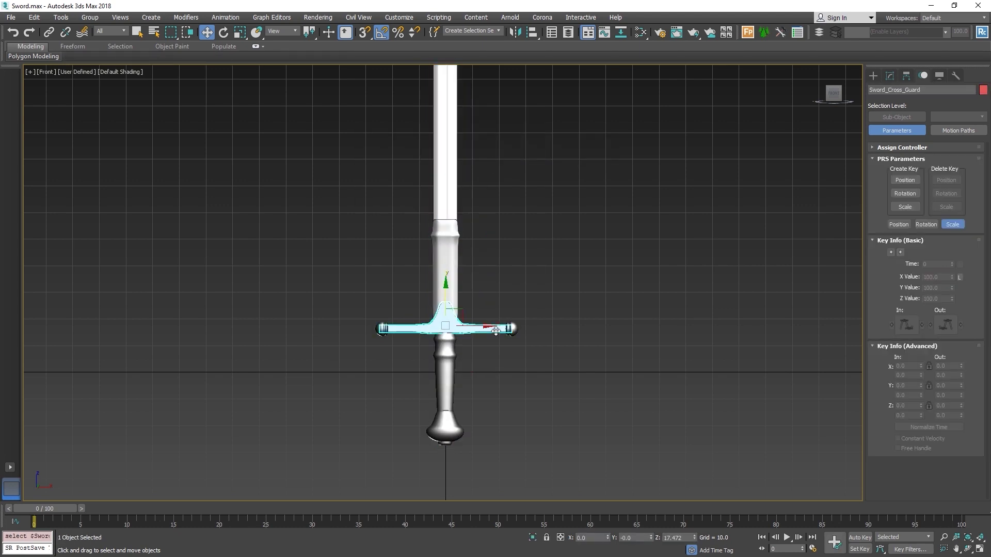
left_click(511, 329)
left_click(440, 359)
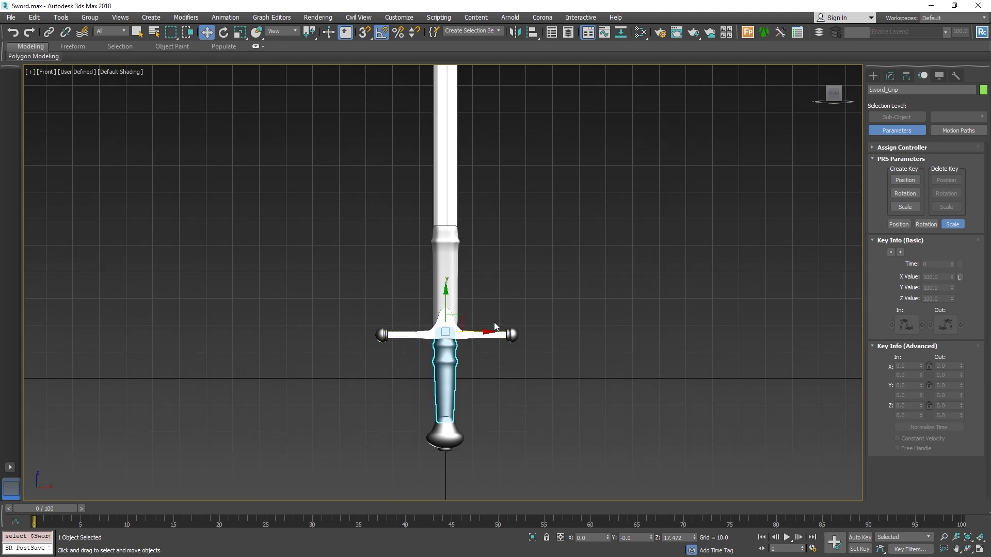
scroll(462, 356, "down", 2)
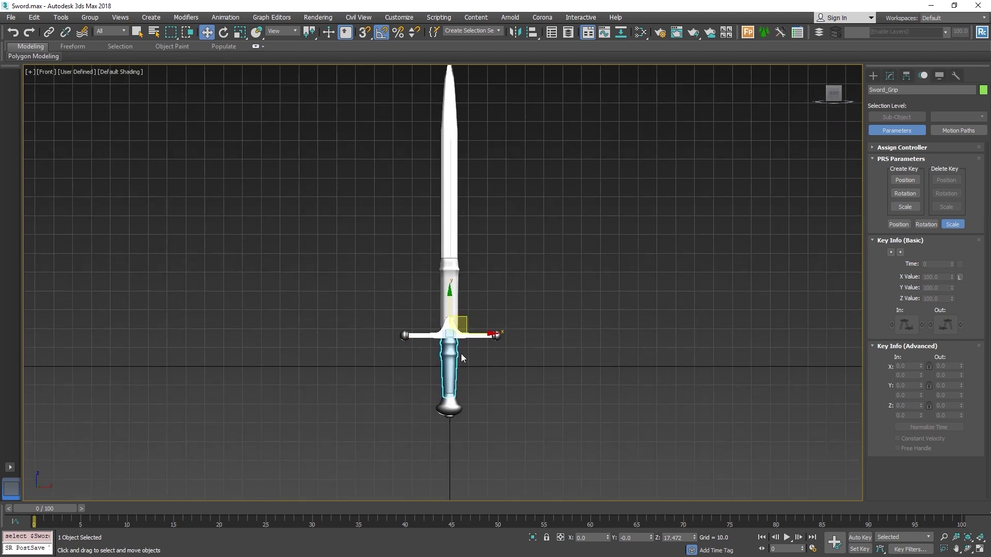
- Attach all the other imported sword parts to the pommel mesh with Match Material IDs to Material
left_click(449, 396)
left_click(889, 76)
left_click(945, 395)
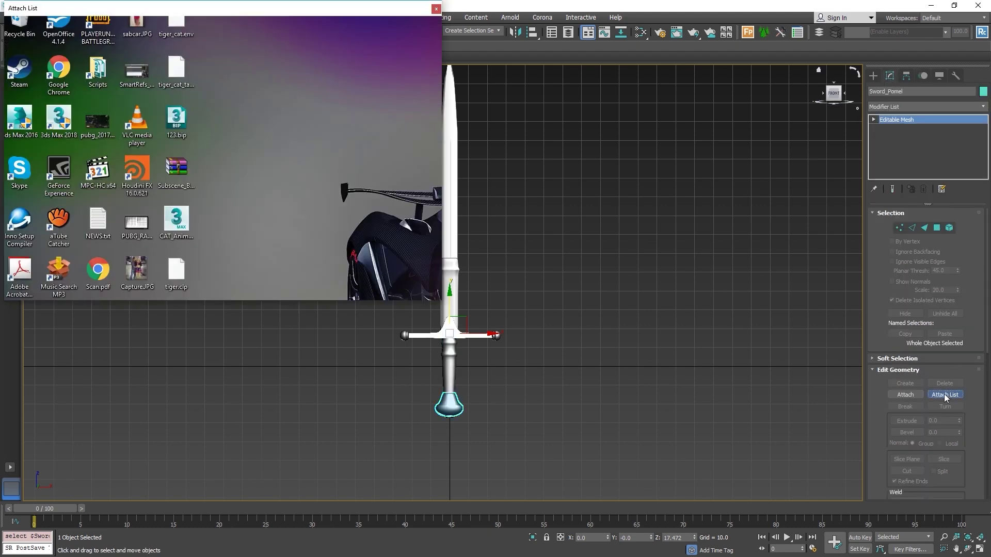
left_click(11, 83)
left_click_drag(58, 91, 66, 149)
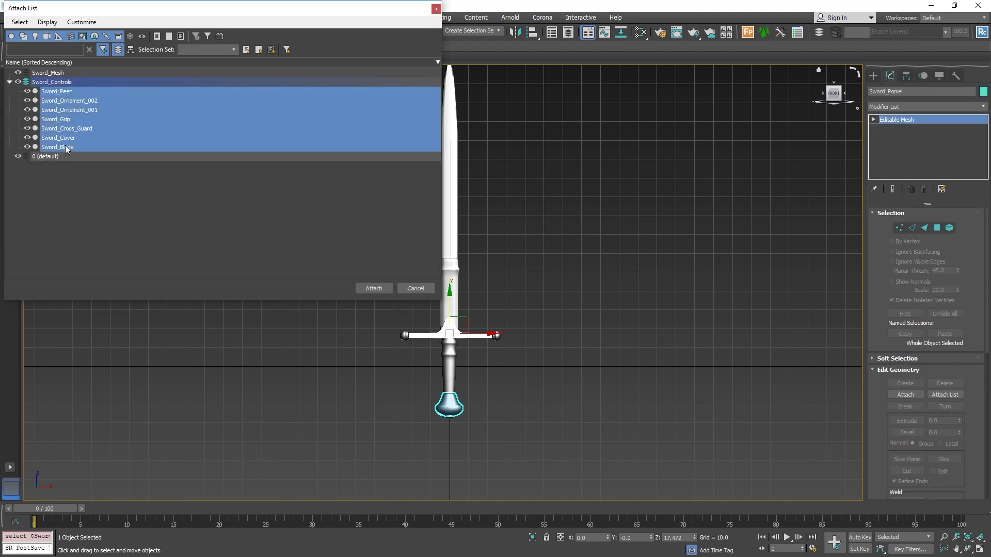
left_click(373, 289)
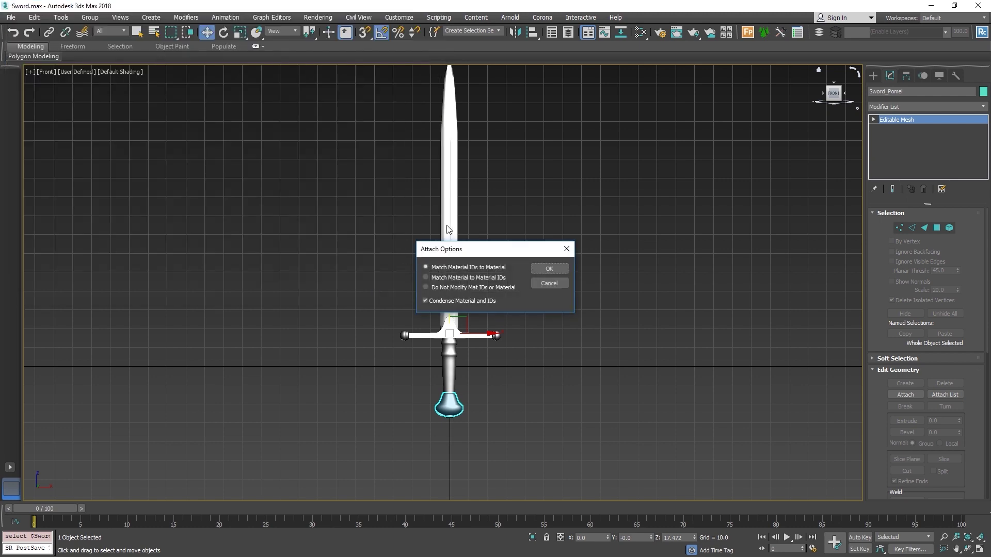
left_click(543, 267)
- Rename the combined sword mesh to Sword, the same name as the original
scroll(476, 334, "up", 3)
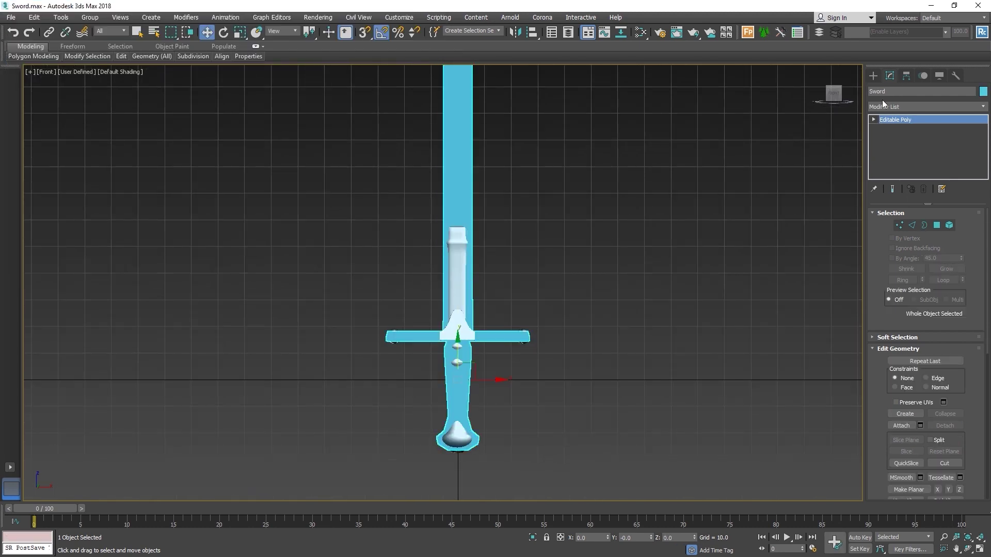
left_click(879, 92)
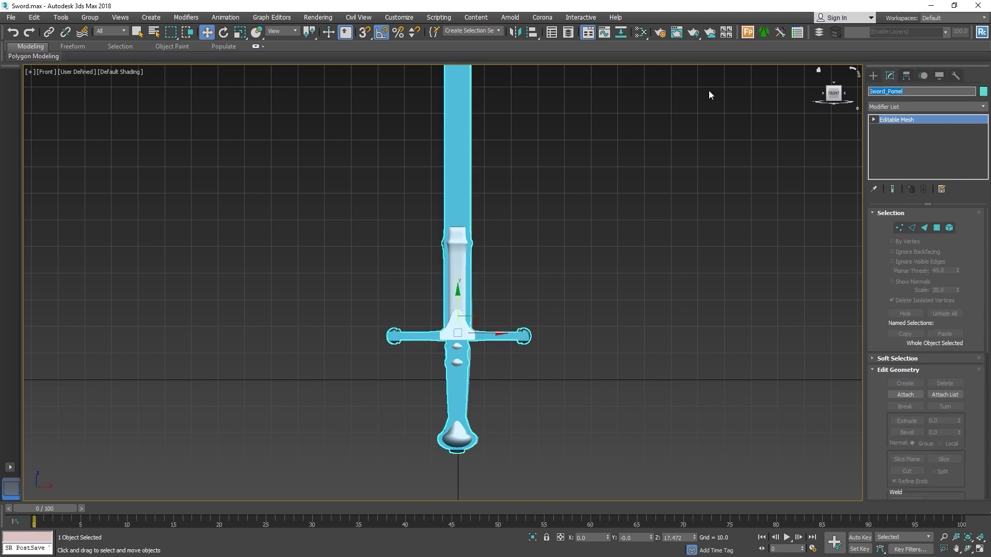
middle_click_drag(569, 195, 599, 196)
left_click(493, 246)
middle_click_drag(517, 240, 507, 243)
- Align only the new sword's pivot to the original sword's pivot point in position on X, Y and Z and in orientation
left_click(477, 336)
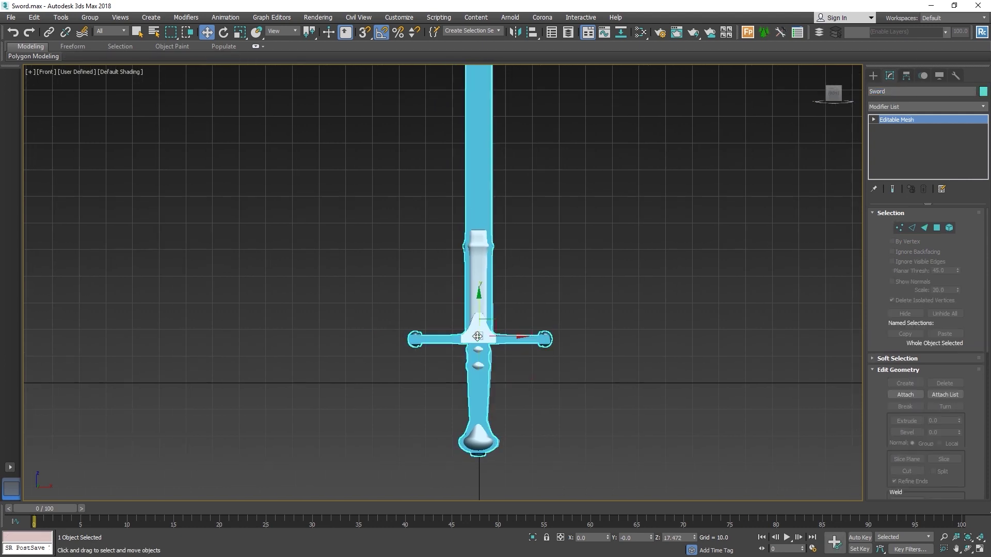
left_click(906, 76)
left_click(919, 147)
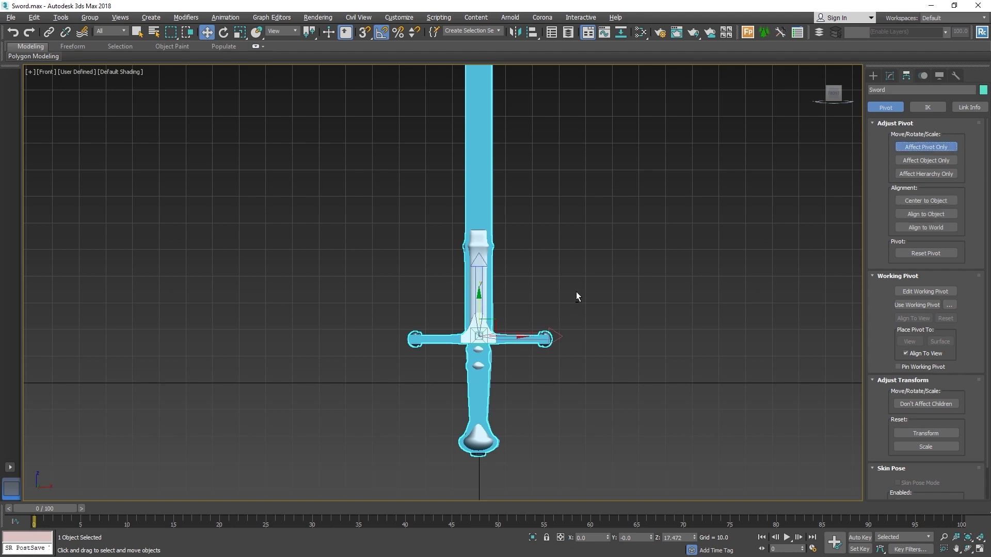
key("alt+a")
left_click(490, 292)
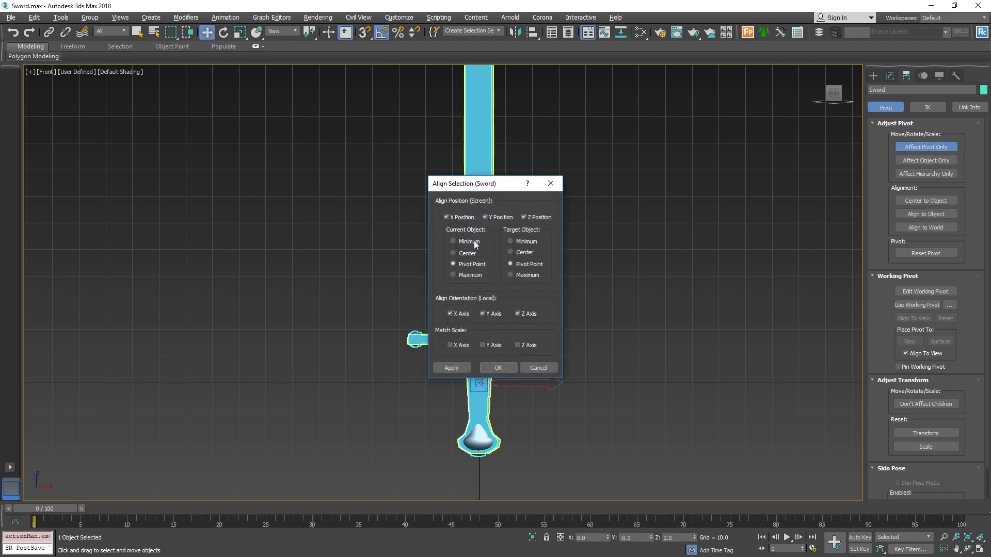
left_click(497, 367)
middle_click_drag(578, 283, 591, 287)
left_click(936, 148)
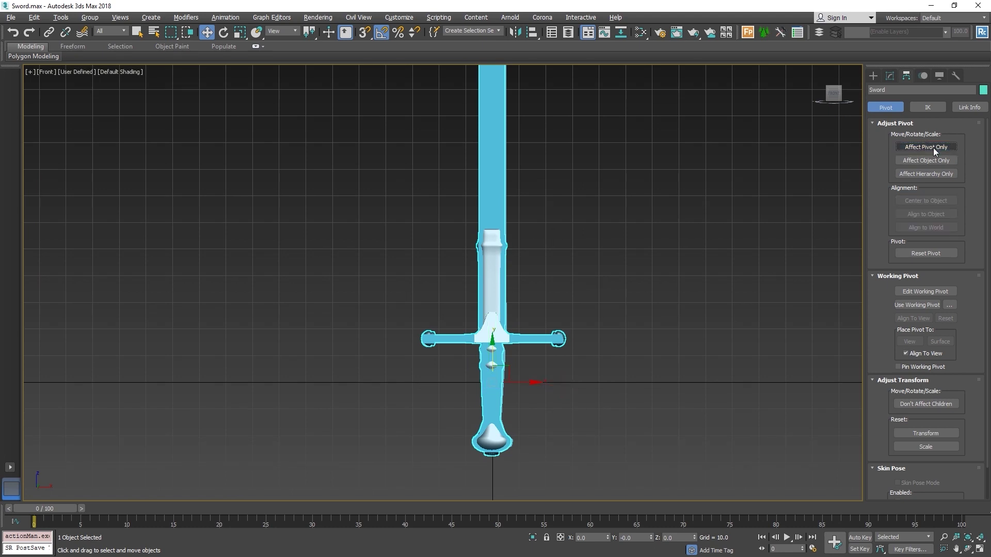
- Undo the pivot alignment, renaming, attaching and hiding, back to the separate imported sword parts
middle_click_drag(542, 382, 553, 355)
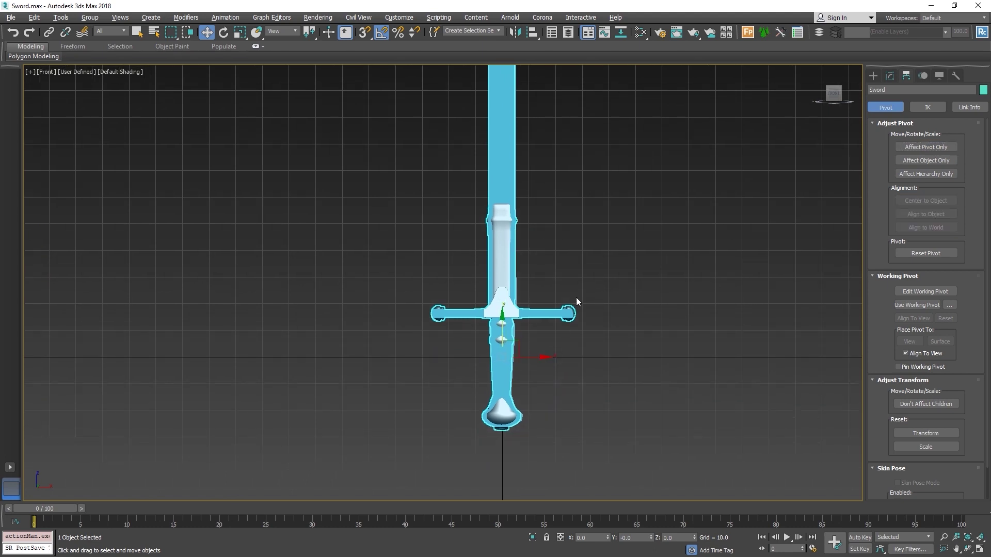
key("Delete")
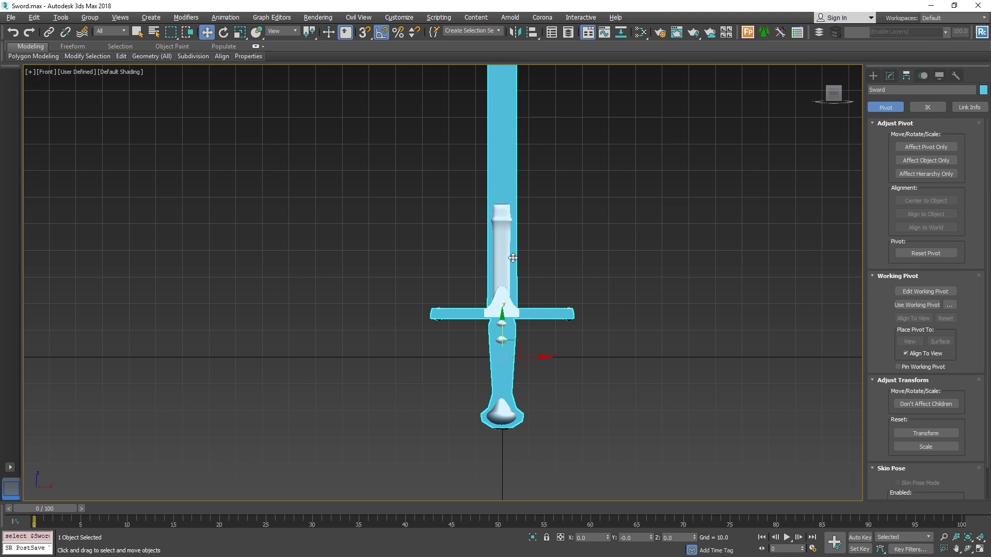
middle_click_drag(541, 308, 541, 323)
key("ctrl+z")
key("ctrl+z")
key("ctrl+z")
key("ctrl+z")
key("ctrl+z")
key("ctrl+z")
key("ctrl+z")
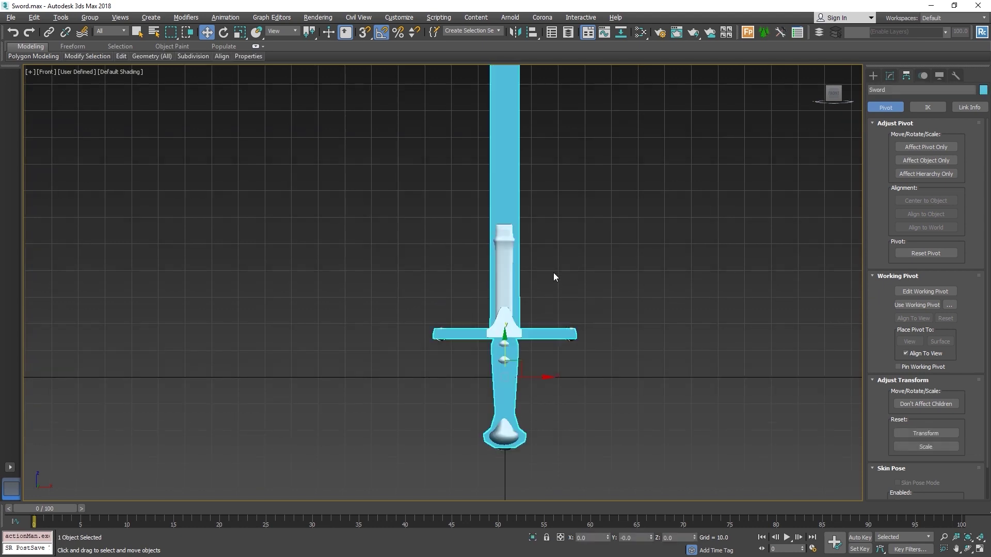
key("ctrl+z")
key("ctrl+z")
key("ctrl+z")
key("ctrl+z")
key("ctrl+z")
key("ctrl+z")
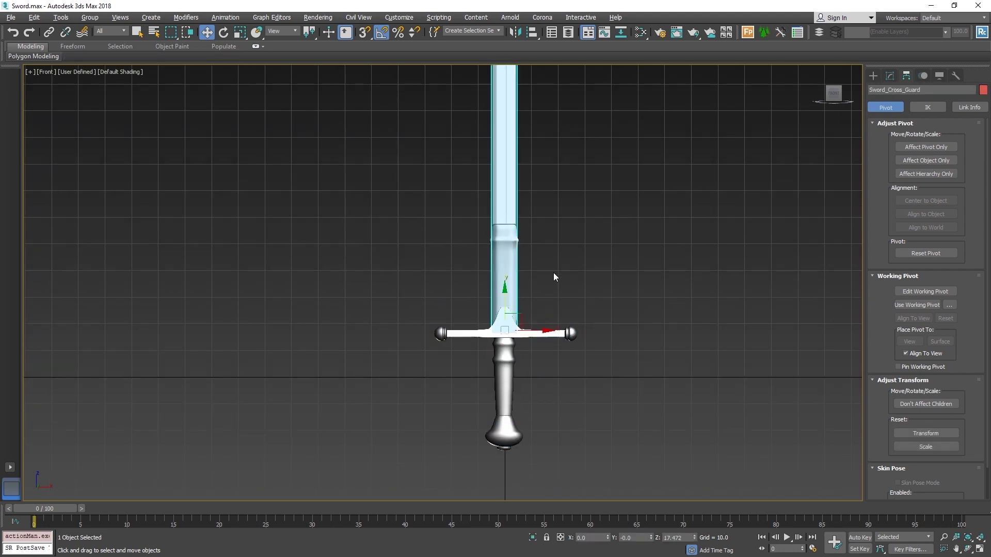
middle_click_drag(572, 301, 574, 295)
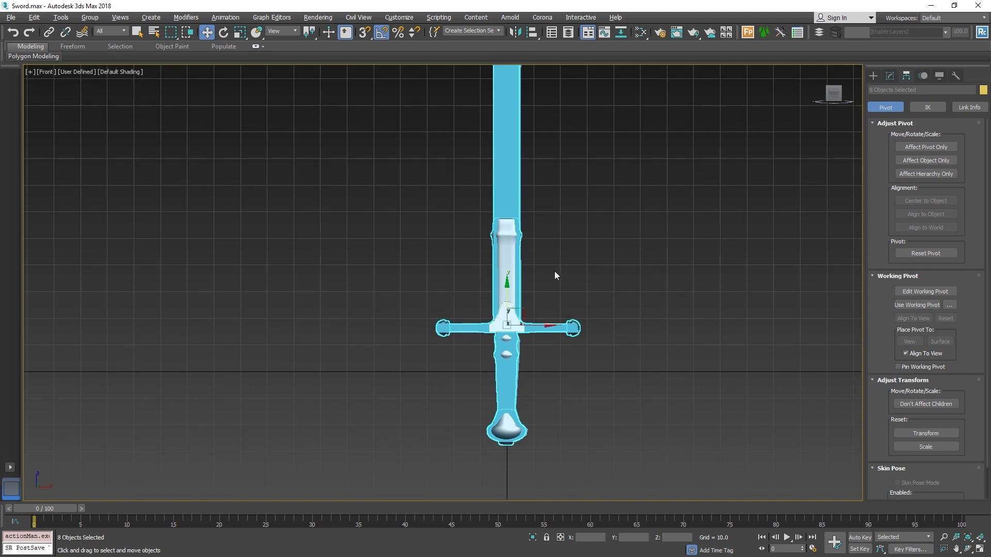
- Hide the original sword and group all the imported parts under the name Sword
left_click(503, 189)
right_click(502, 189)
left_click(531, 153)
scroll(532, 225, "down", 2)
middle_click_drag(532, 225, 527, 279)
left_click_drag(602, 181, 365, 467)
left_click(90, 17)
left_click(98, 36)
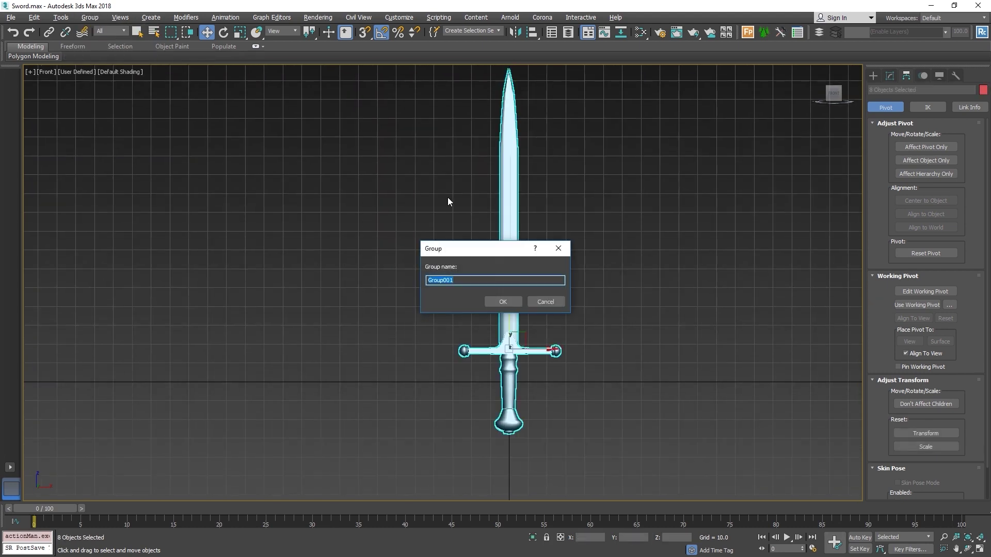
type("Sword")
key("Return")
- Unhide all objects and align only the group's pivot to the original sword's pivot point
right_click(582, 376)
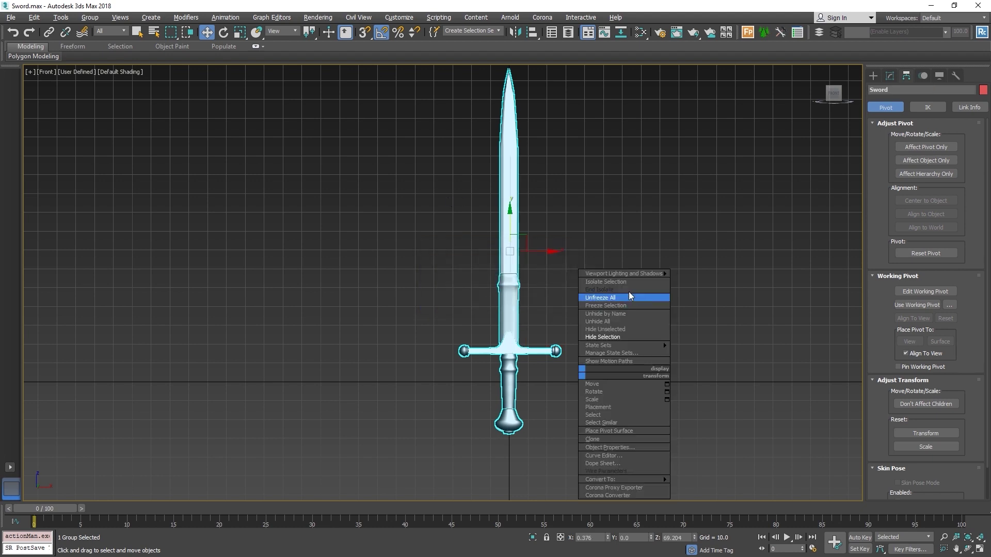
left_click(617, 325)
middle_click_drag(573, 293, 589, 276)
left_click(925, 148)
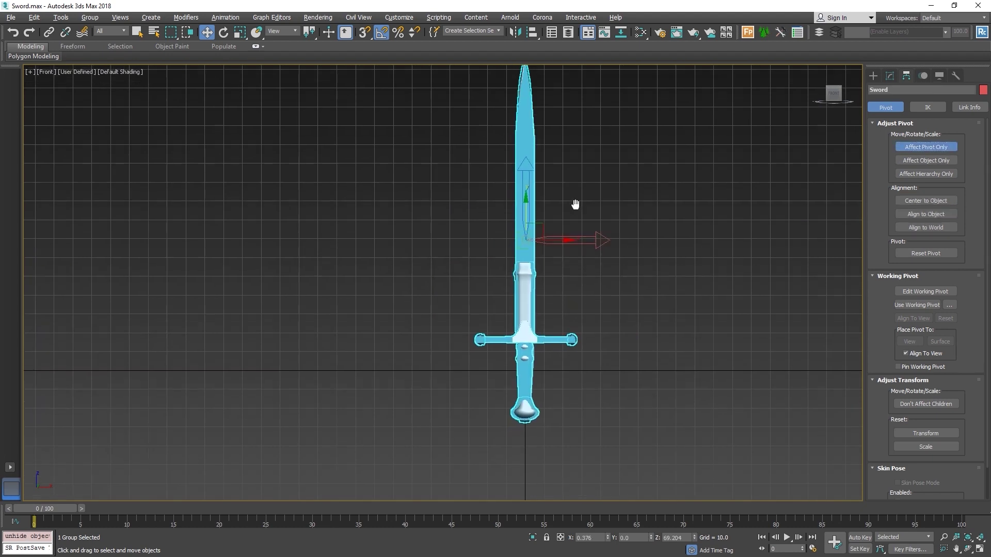
scroll(536, 294, "up", 5)
key("alt+a")
left_click(529, 331)
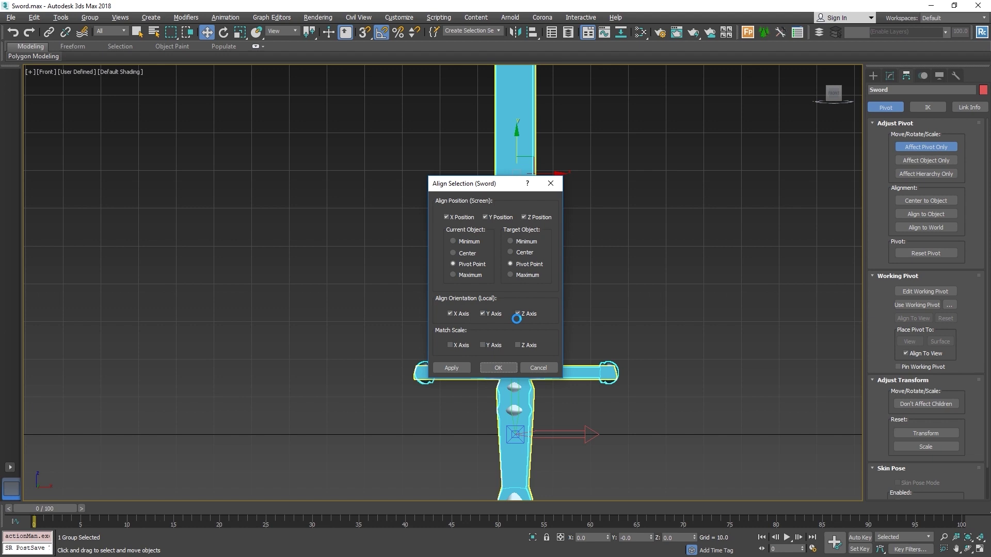
left_click(498, 368)
- Undo the group's pivot alignment and the grouping, keeping the imported parts lined up with the original sword
scroll(527, 335, "down", 5)
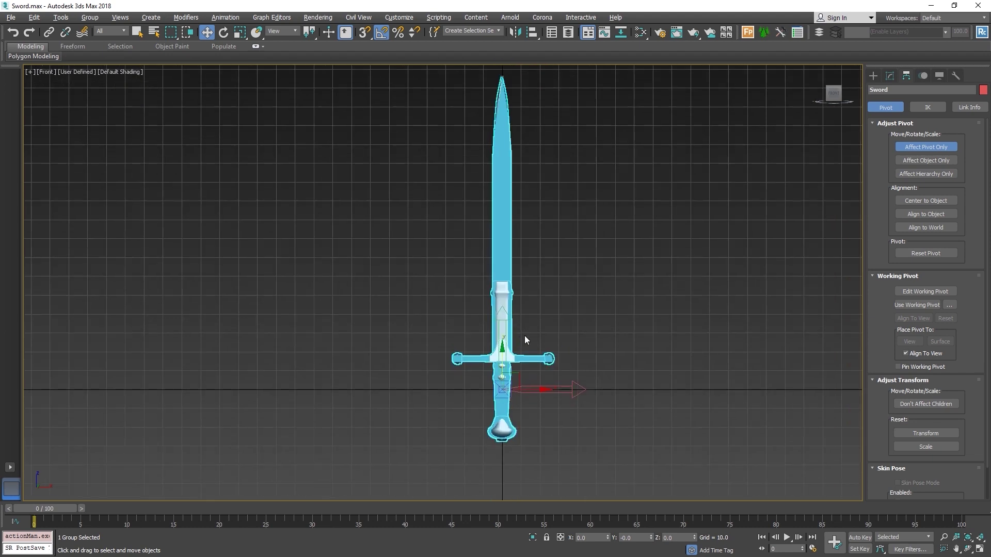
left_click(540, 332)
key("ctrl+z")
key("ctrl+z")
key("ctrl+z")
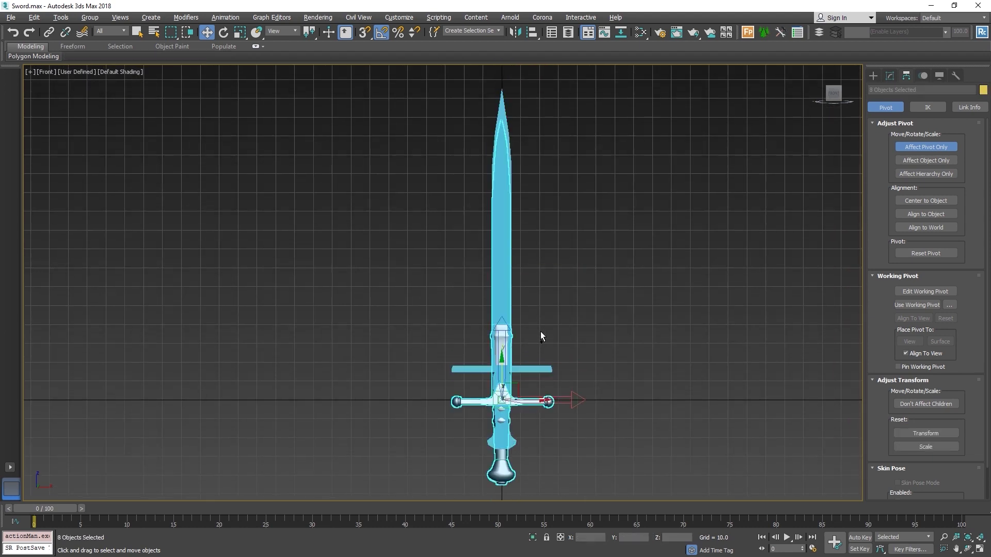
key("ctrl+z")
middle_click_drag(562, 384, 552, 383)
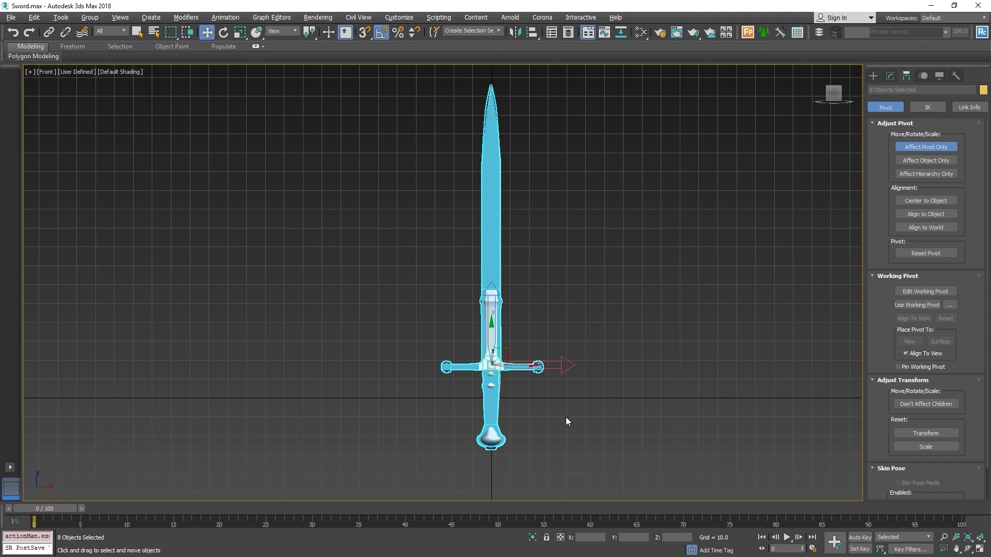
- Create a box-shaped point helper of size 56.6 beside the sword's grip
left_click(566, 419)
left_click(877, 77)
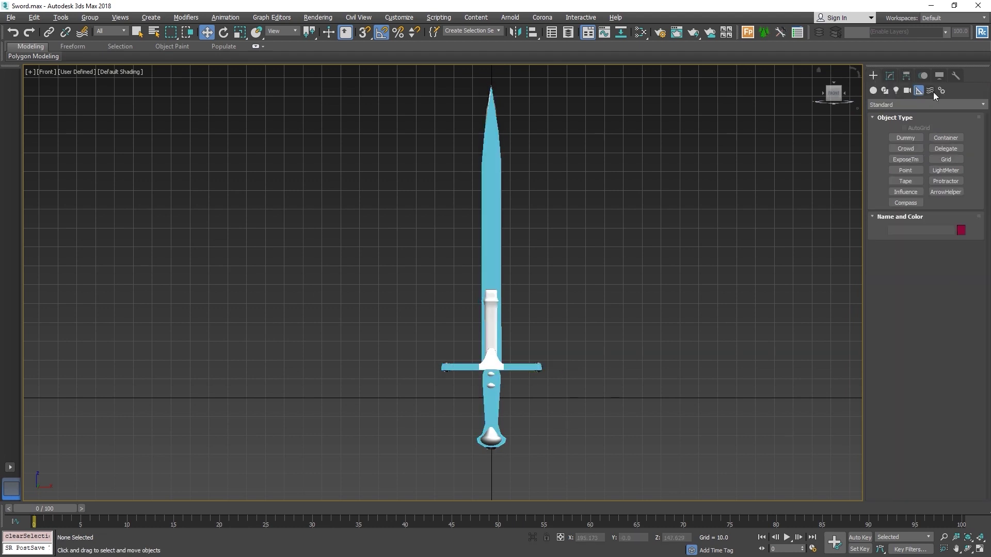
left_click(904, 170)
left_click(596, 391)
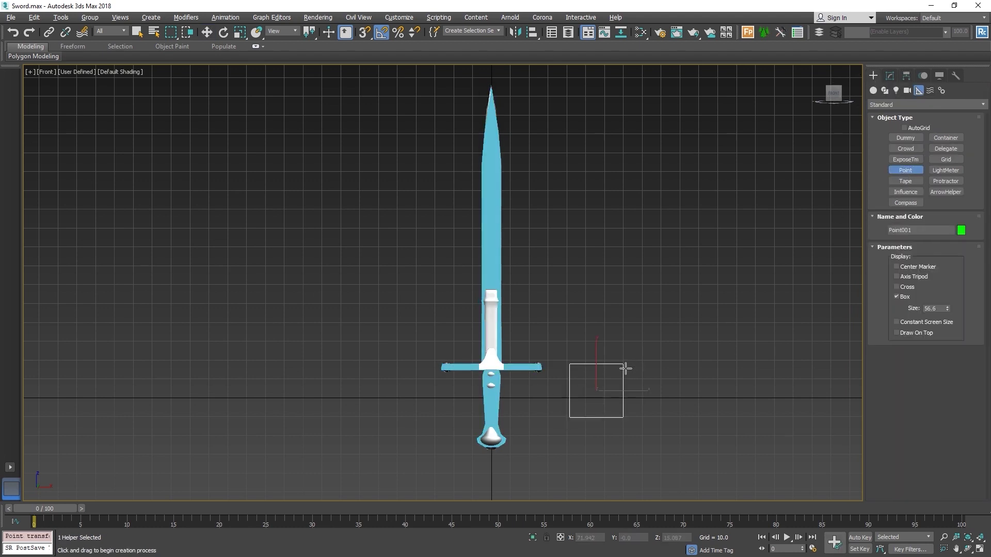
middle_click_drag(626, 369, 621, 347)
- Align the point helper to the original sword's pivot and rename the helper
key("alt+a")
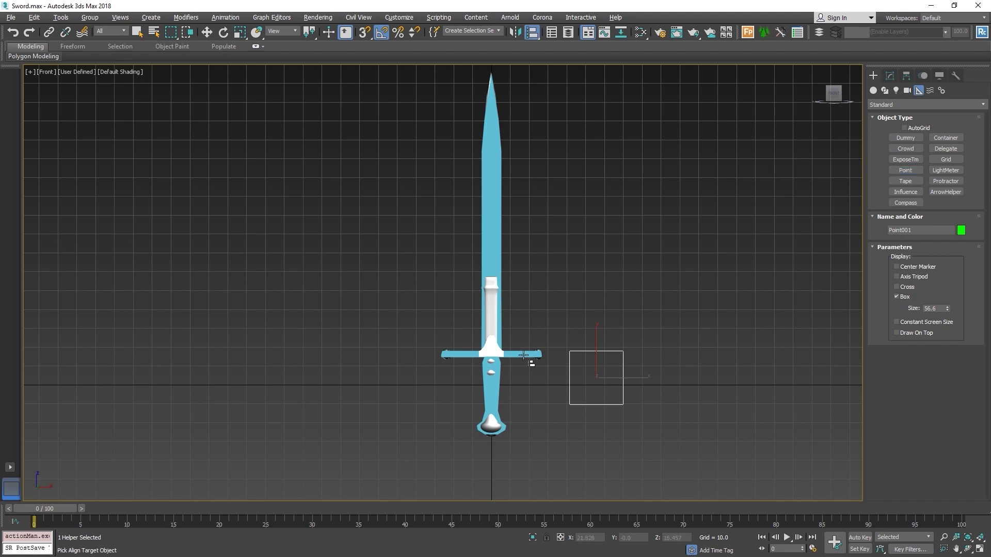
left_click(498, 338)
left_click(497, 368)
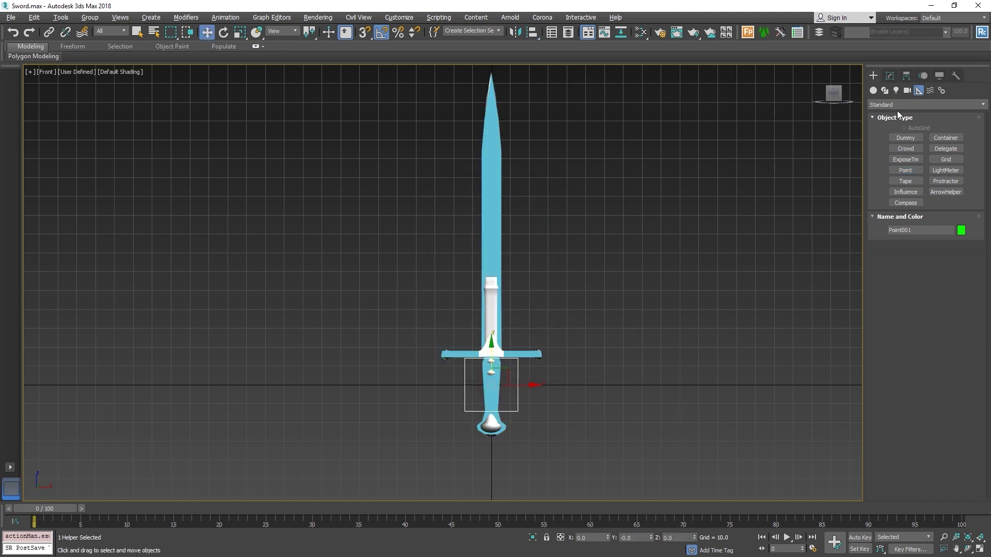
left_click_drag(928, 230, 766, 230)
left_click(554, 308)
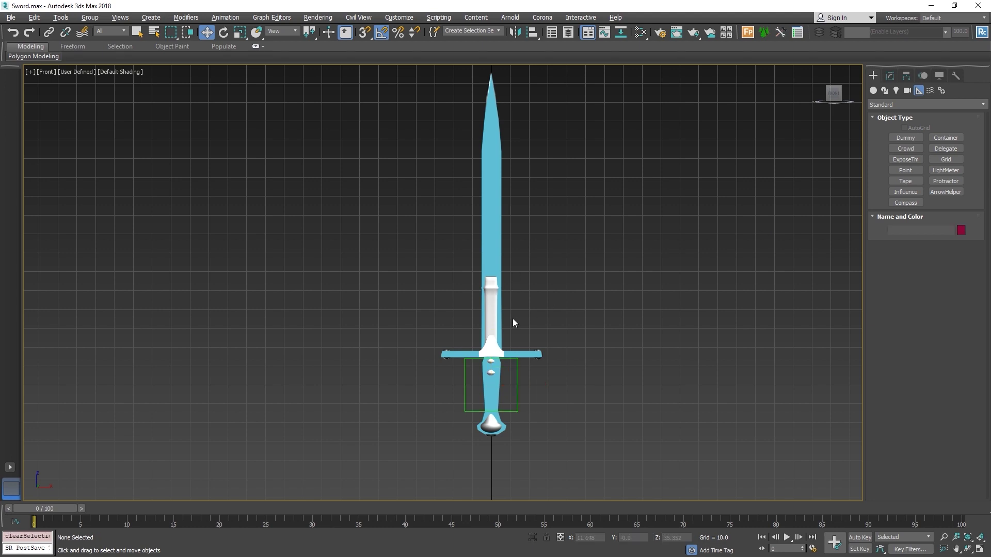
- Link all the imported sword parts to the point helper and delete the original blue sword
middle_click_drag(513, 318, 519, 300)
key("ctrl+a")
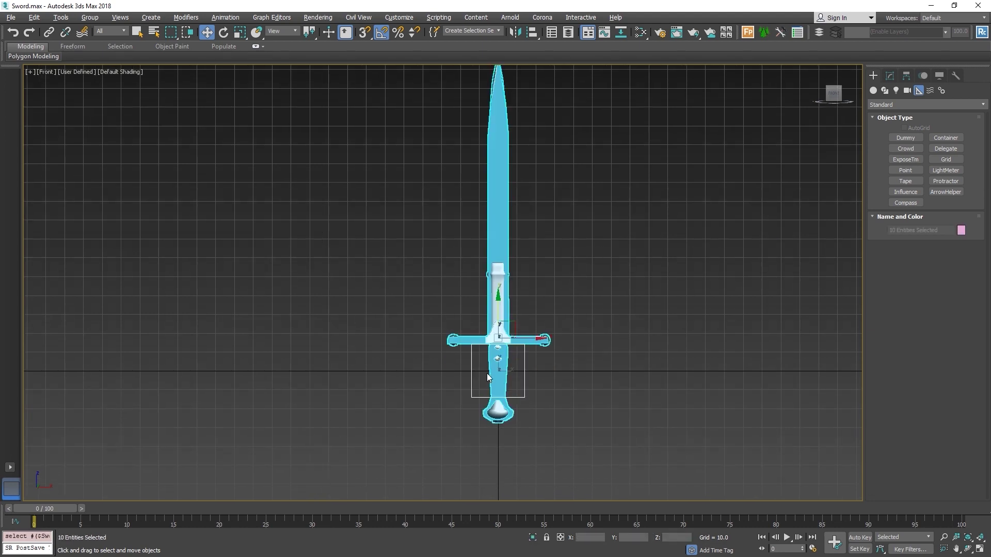
scroll(484, 345, "up", 3)
left_click_drag(549, 433, 568, 398, "alt")
left_click(49, 32)
left_click(535, 273)
key("Delete")
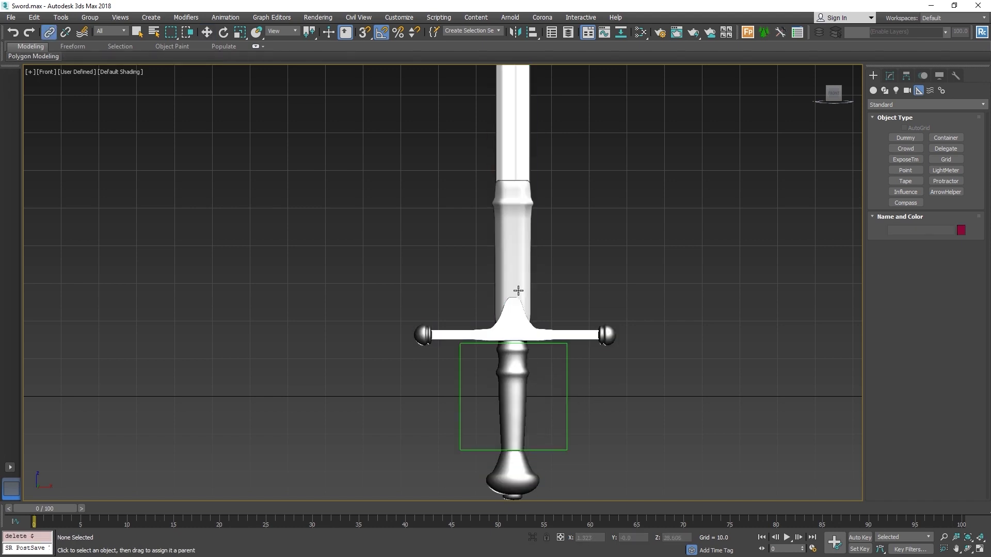
- Move the point helper to test that the linked sword parts follow it, and undo the move
scroll(519, 331, "down", 3)
left_click(535, 351)
key("w")
left_click_drag(531, 345, 571, 303)
key("ctrl+z")
- Save the sword scene and open the animation scene Cat_Animation_001.max
key("ctrl+s")
scroll(509, 307, "up", 4)
middle_click_drag(510, 308, 480, 320)
left_click(10, 17)
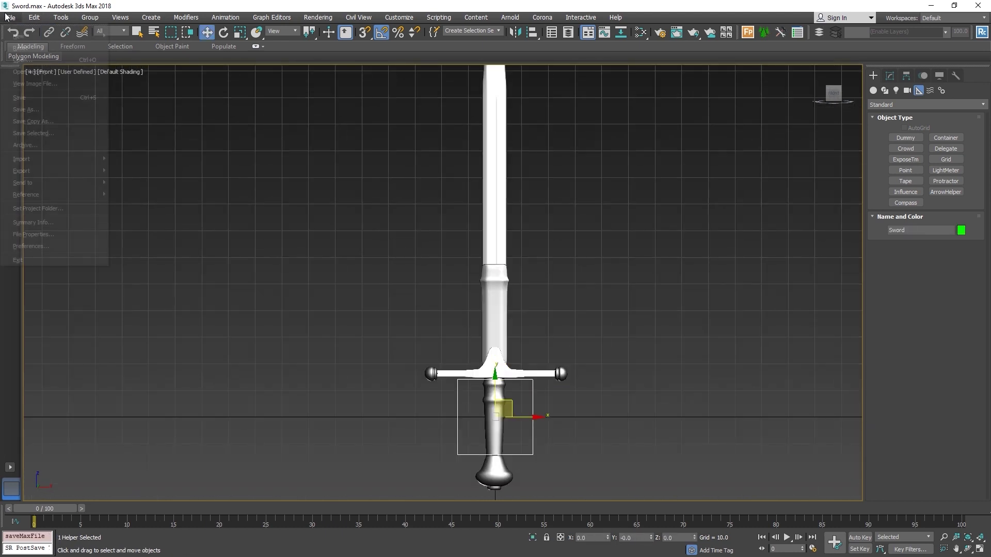
left_click(26, 98)
left_click(11, 17)
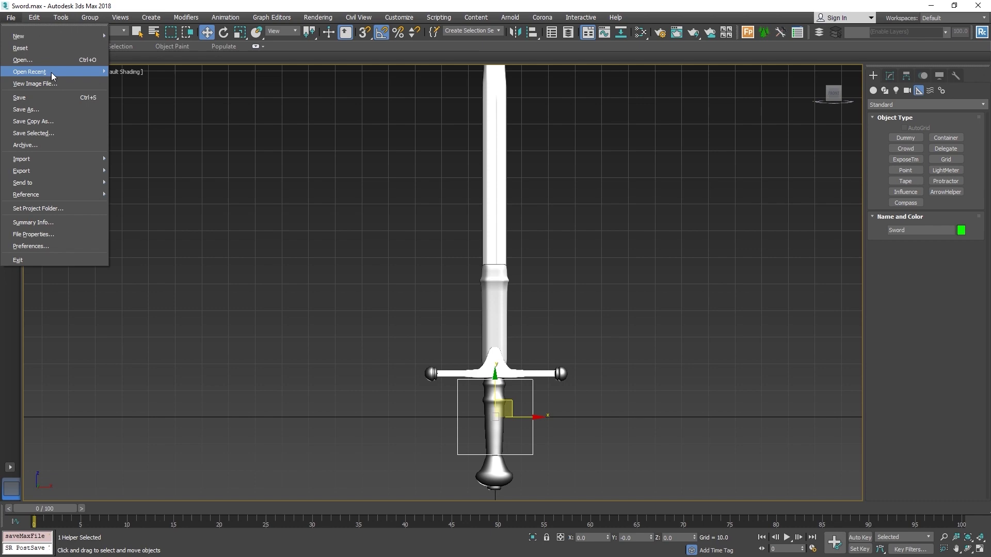
left_click(21, 52)
double_click(345, 149)
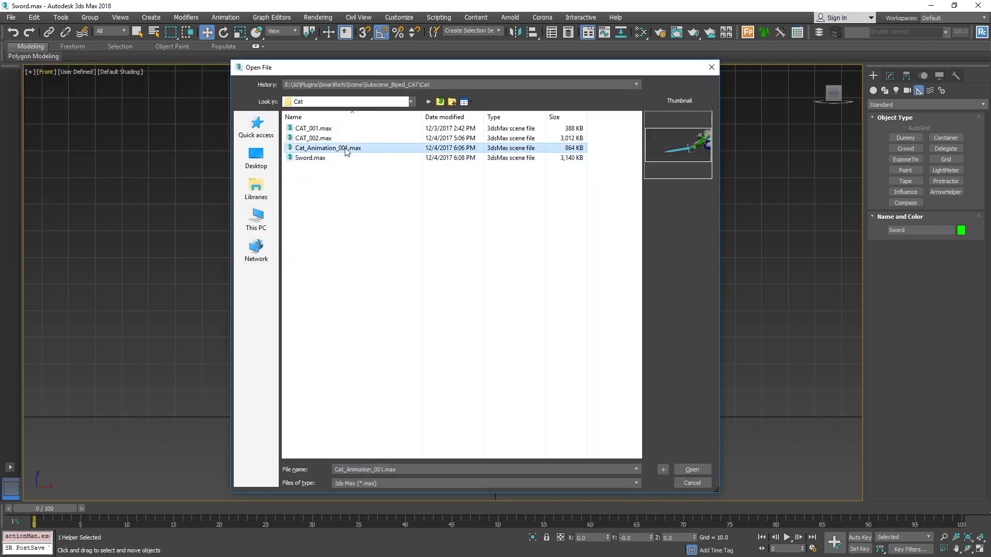
- Scrub the animation between frames 42 and 60 to examine the replaced sword's motion, and display the sword helper's link parameters
left_click_drag(60, 508, 581, 503)
left_click(588, 290)
scroll(588, 290, "down", 5)
middle_click_drag(588, 290, 527, 368, "alt")
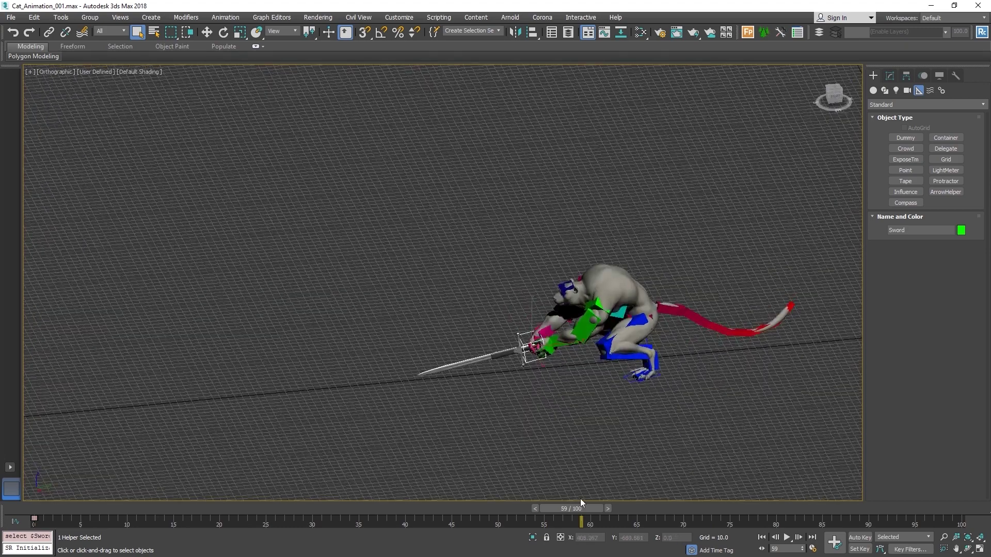
left_click_drag(588, 509, 437, 508)
scroll(578, 361, "down", 2)
middle_click_drag(578, 361, 498, 438)
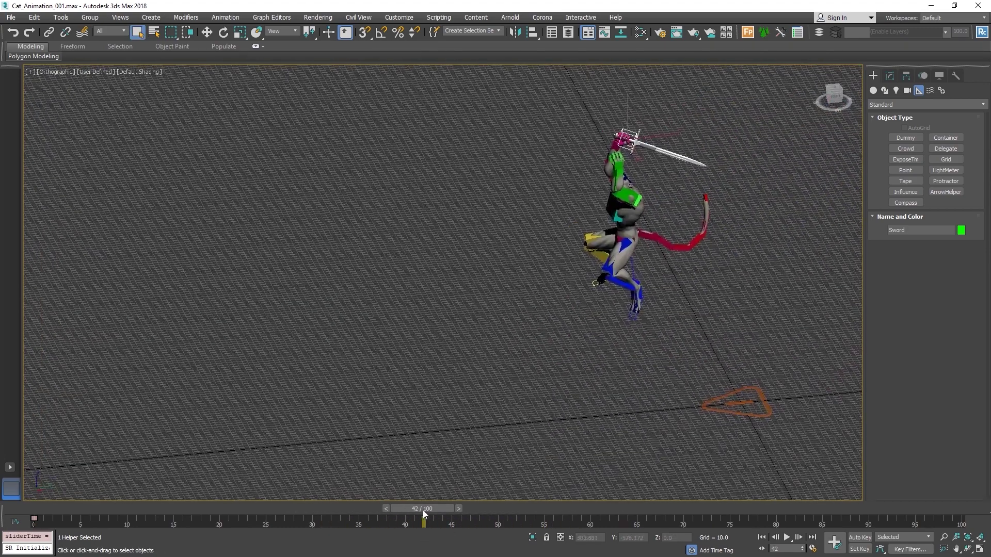
left_click_drag(422, 510, 590, 510)
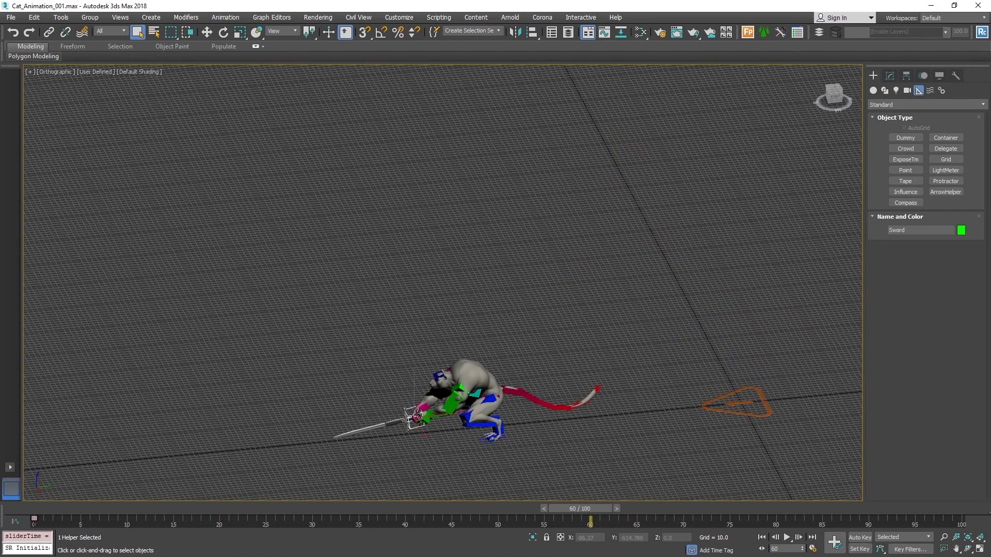
scroll(470, 359, "up", 6)
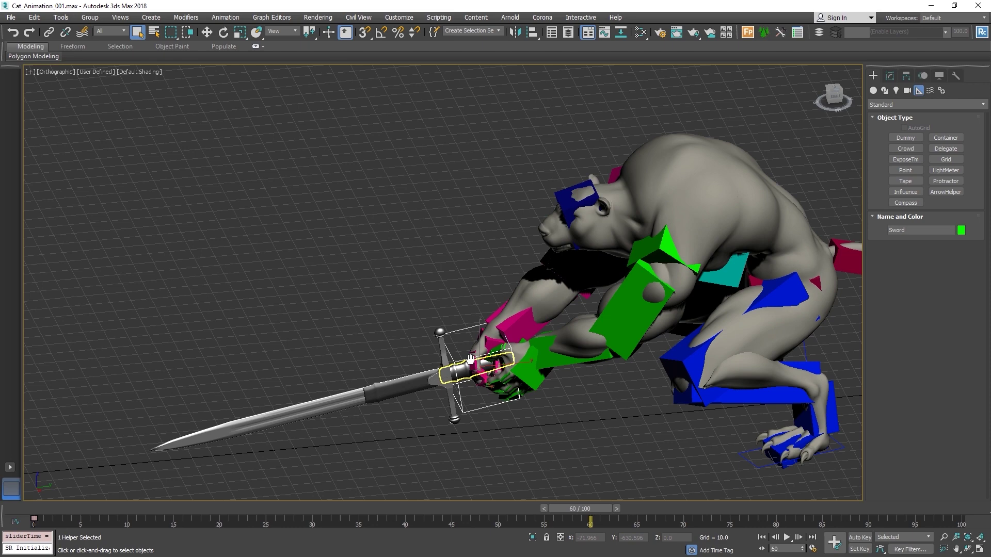
left_click(922, 75)
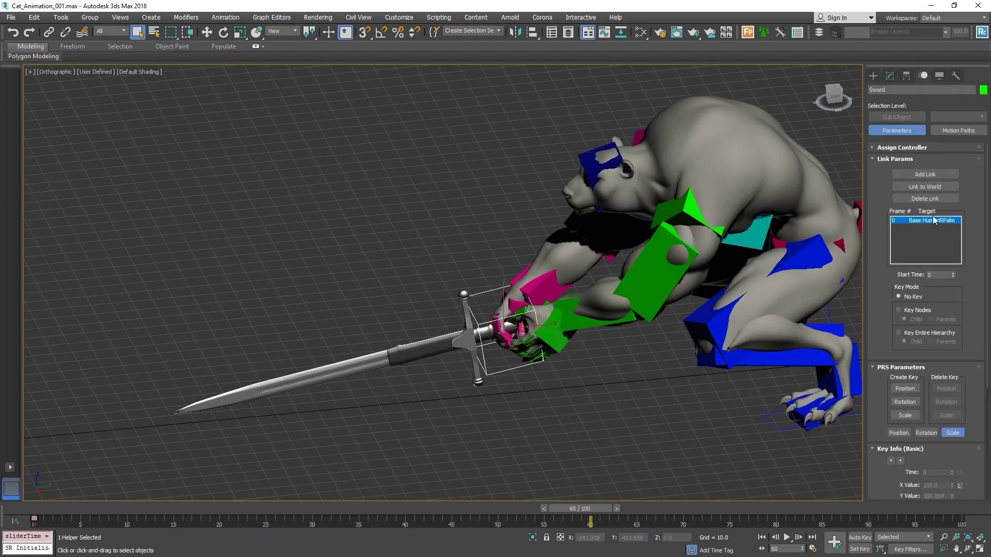